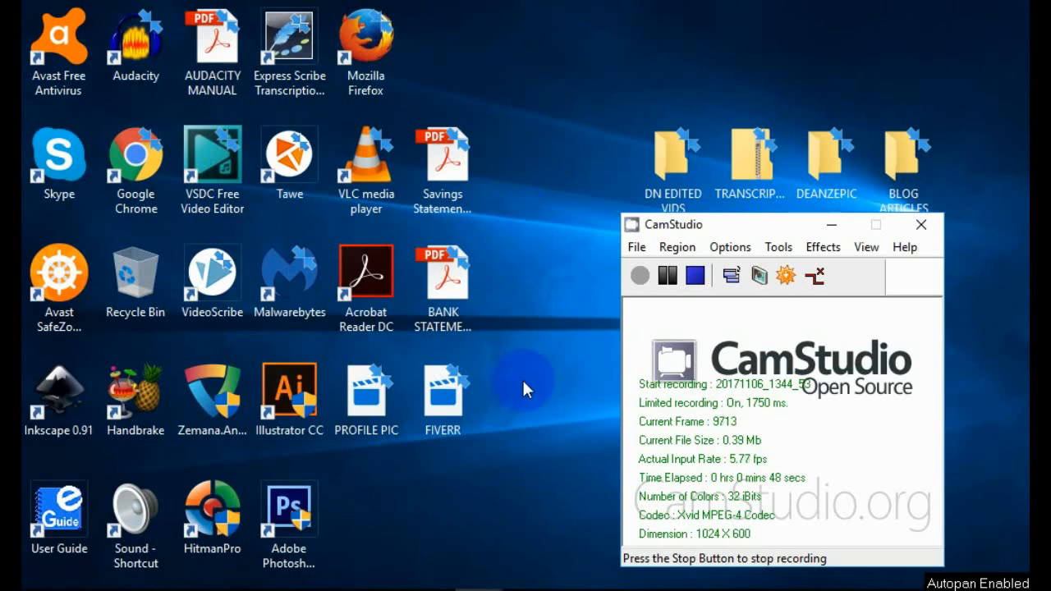
# Step: Check the general properties of the FIVERR video file on the desktop, including its file type
pyautogui.rightClick(437, 411)
pyautogui.click(484, 396)
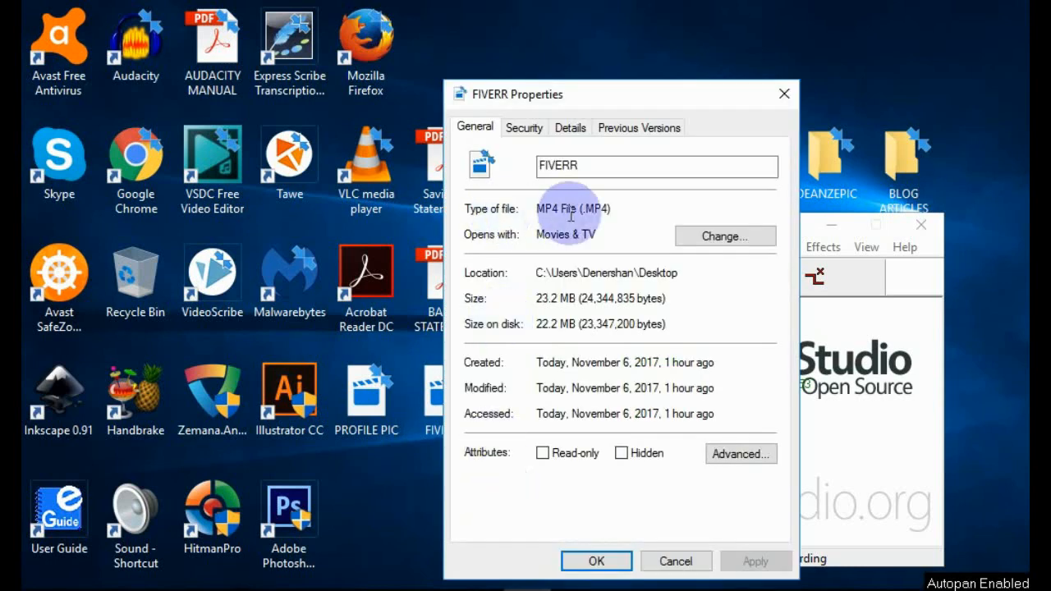
pyautogui.click(593, 562)
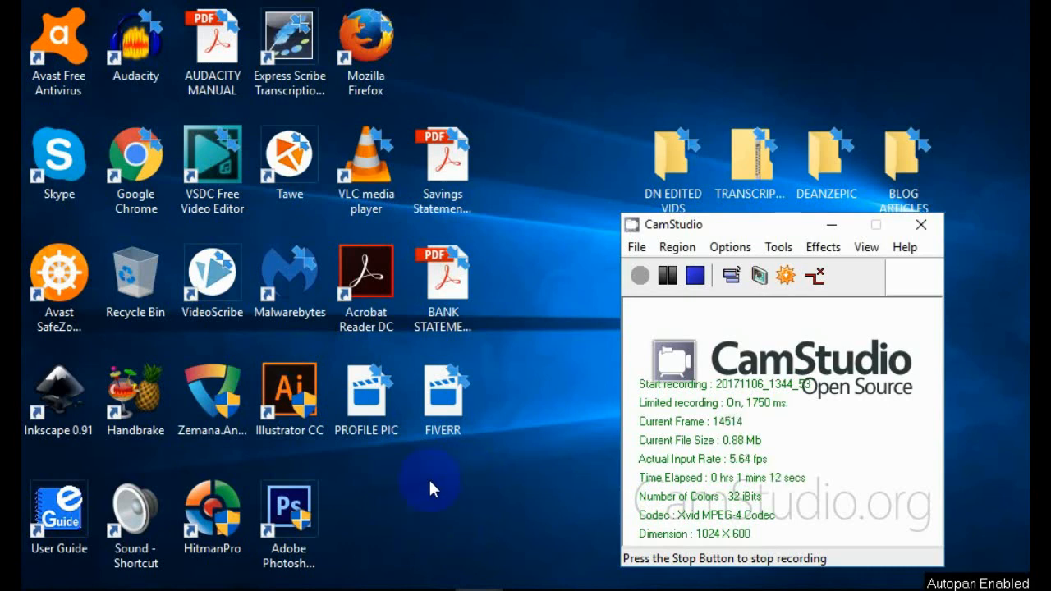
# Step: Launch Audacity from the desktop, dismiss the welcome message and maximize the window
pyautogui.click(139, 51)
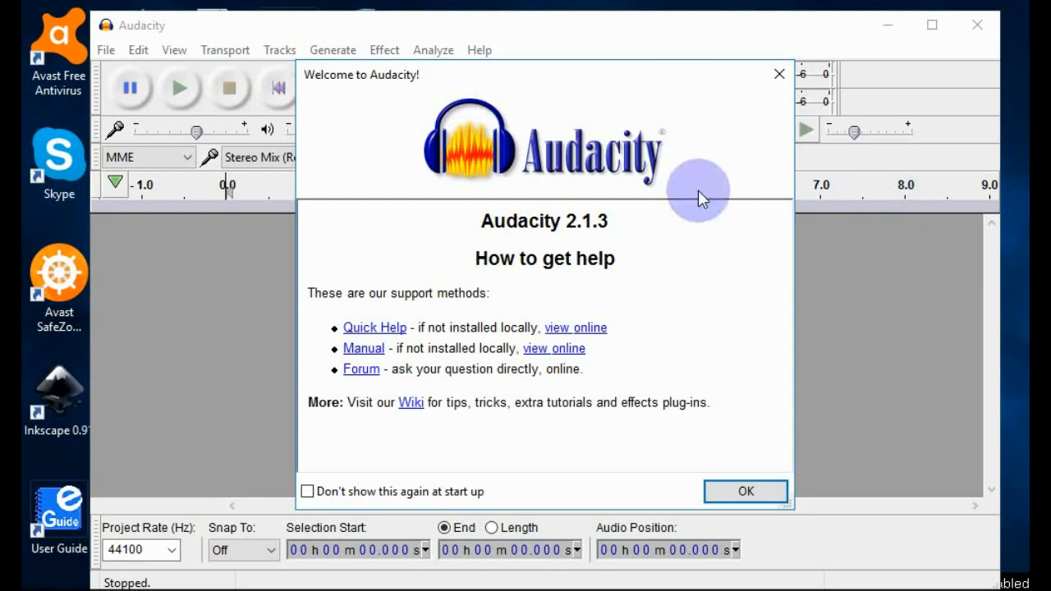
pyautogui.click(728, 495)
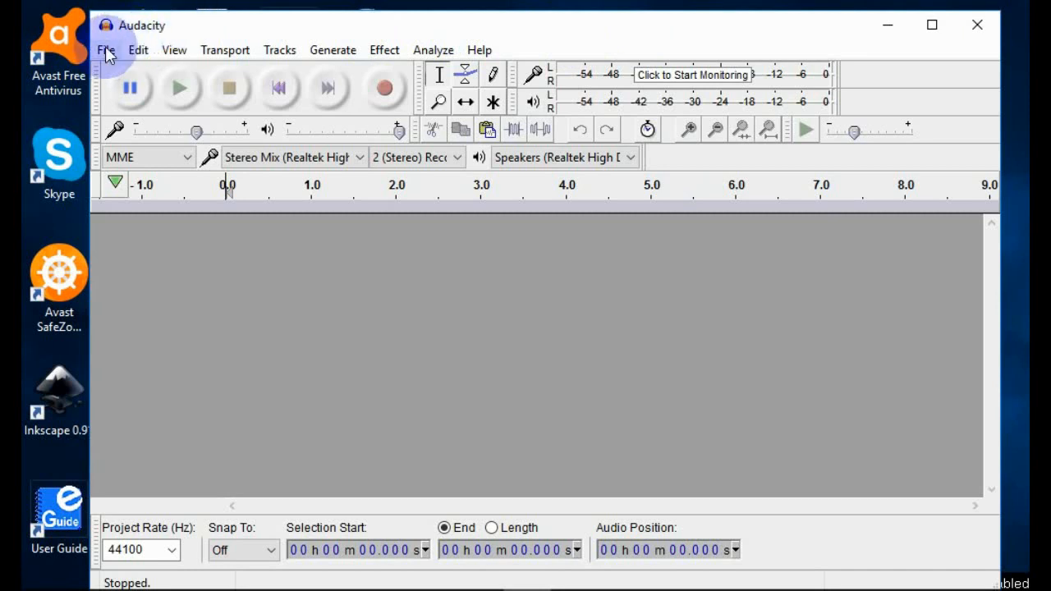
pyautogui.click(930, 29)
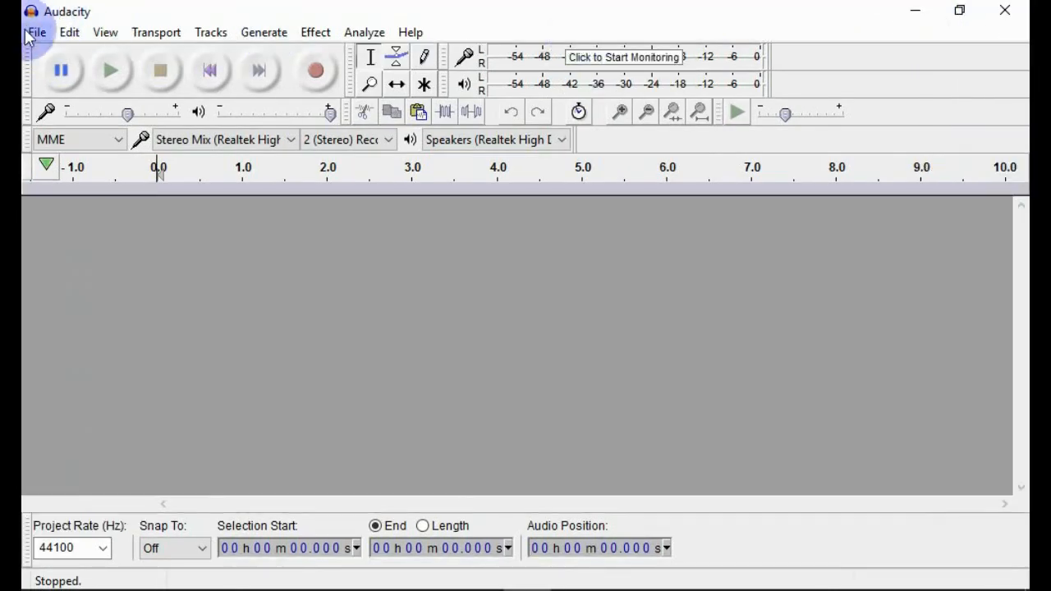
# Step: Open the FIVERR video file from the Desktop folder as an audio track
pyautogui.click(37, 34)
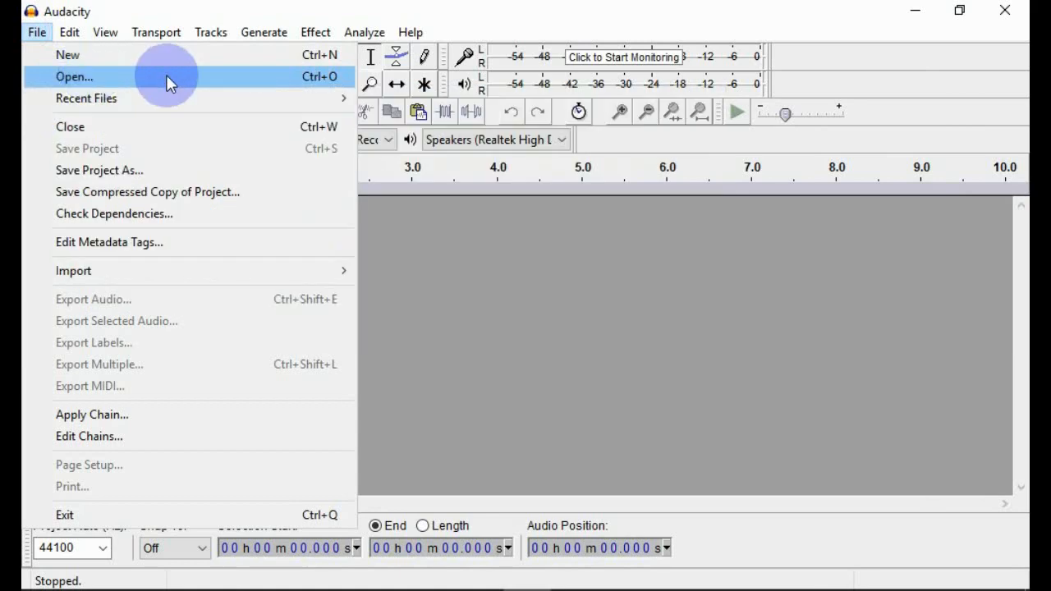
pyautogui.click(166, 76)
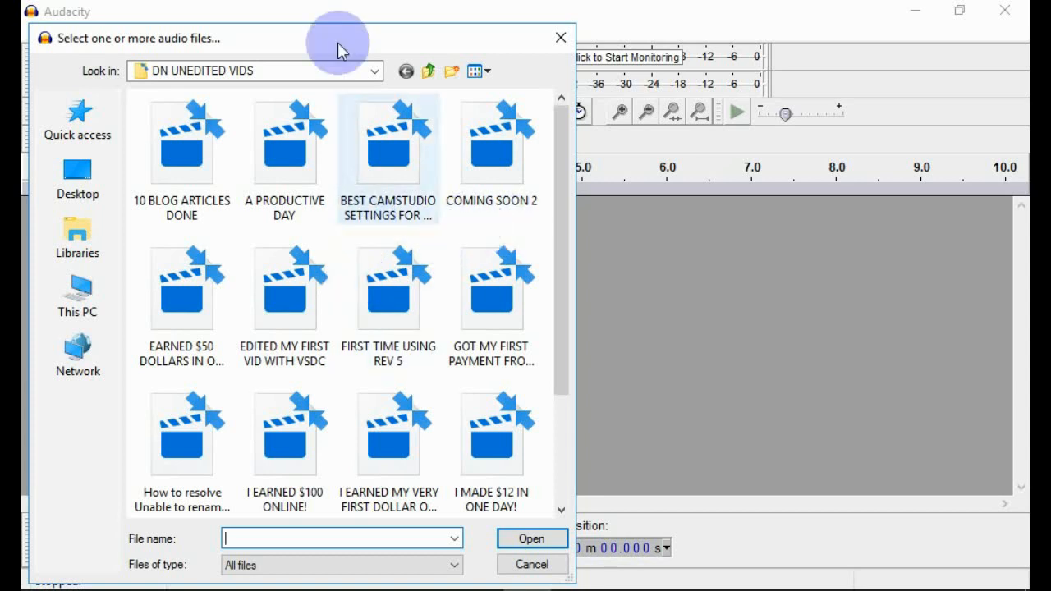
pyautogui.click(376, 72)
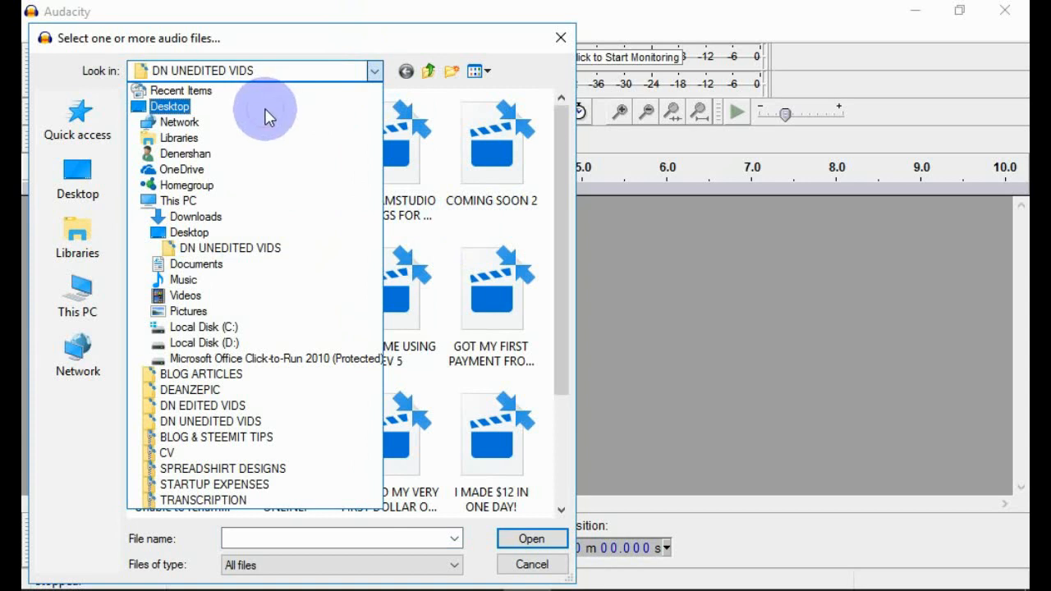
pyautogui.click(268, 111)
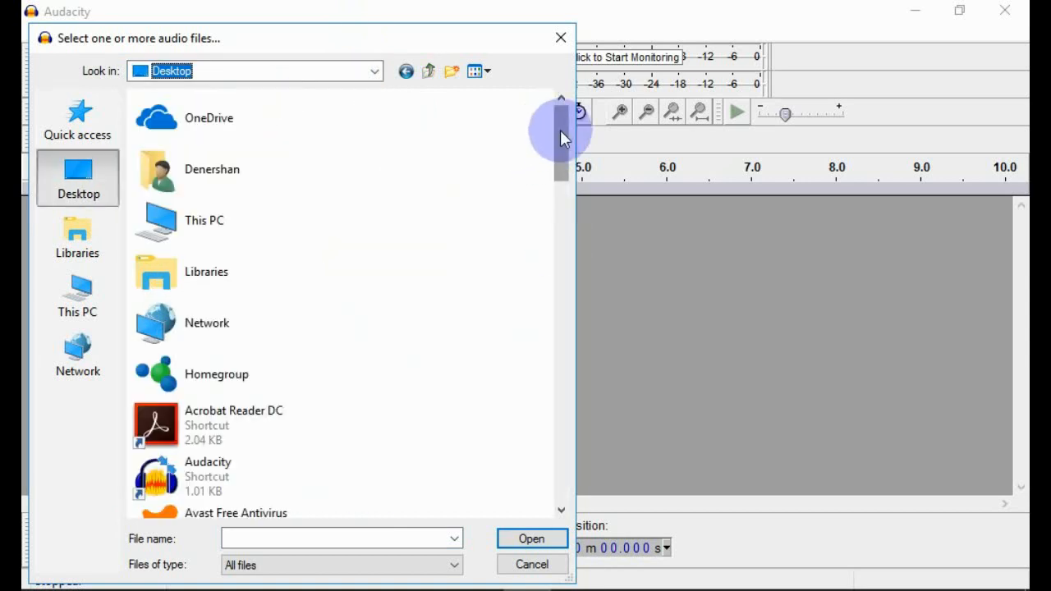
pyautogui.moveTo(565, 136)
pyautogui.mouseDown()
pyautogui.moveTo(580, 340)
pyautogui.moveTo(565, 496)
pyautogui.moveTo(570, 423)
pyautogui.mouseUp()
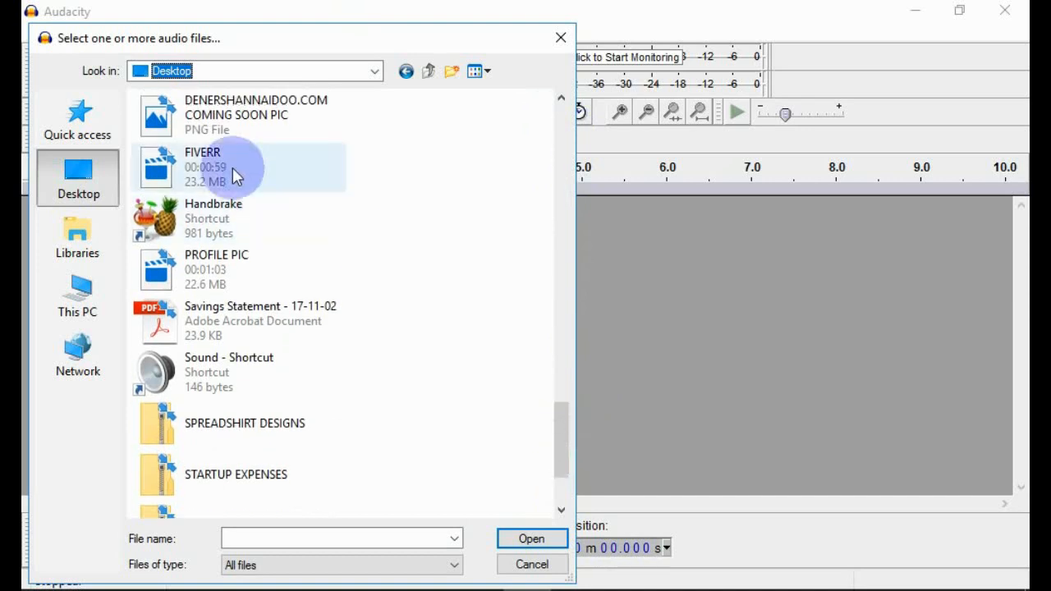
pyautogui.doubleClick(269, 157)
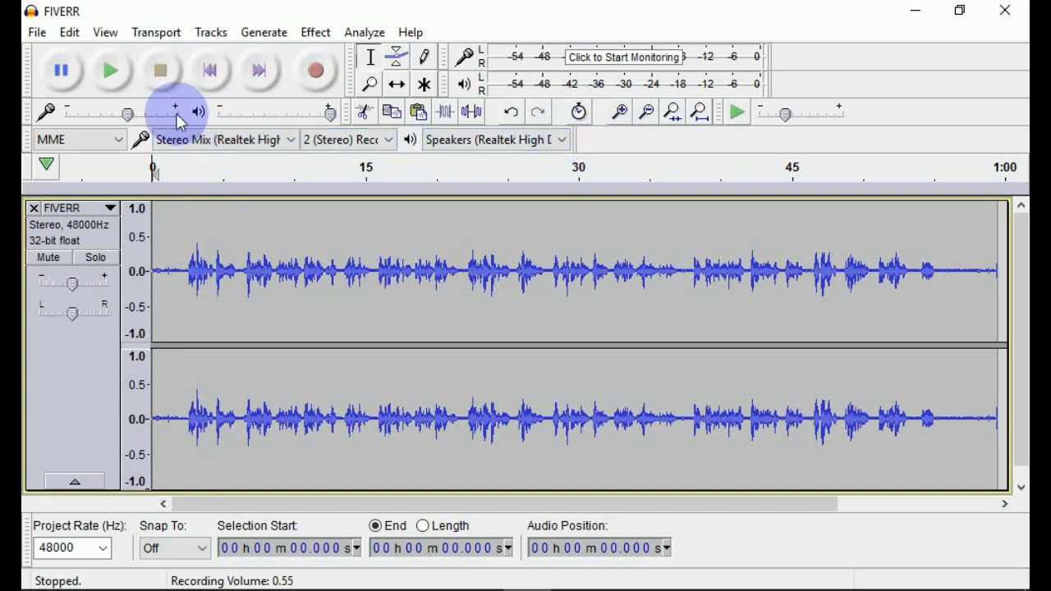
# Step: Play the opening seconds of the unedited FIVERR track to hear its background noise, and stop playback
pyautogui.click(104, 73)
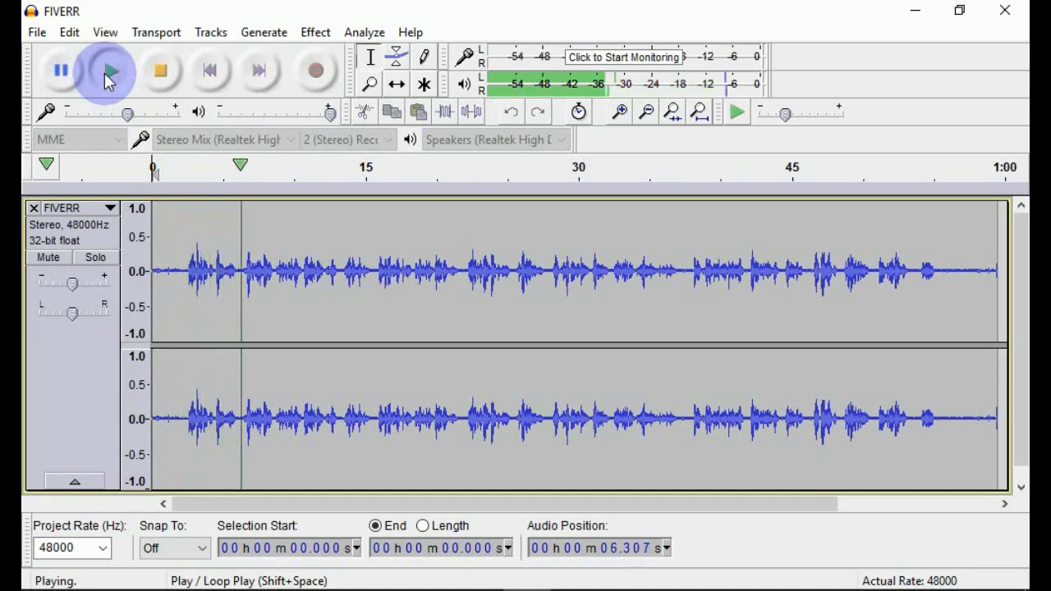
pyautogui.click(158, 77)
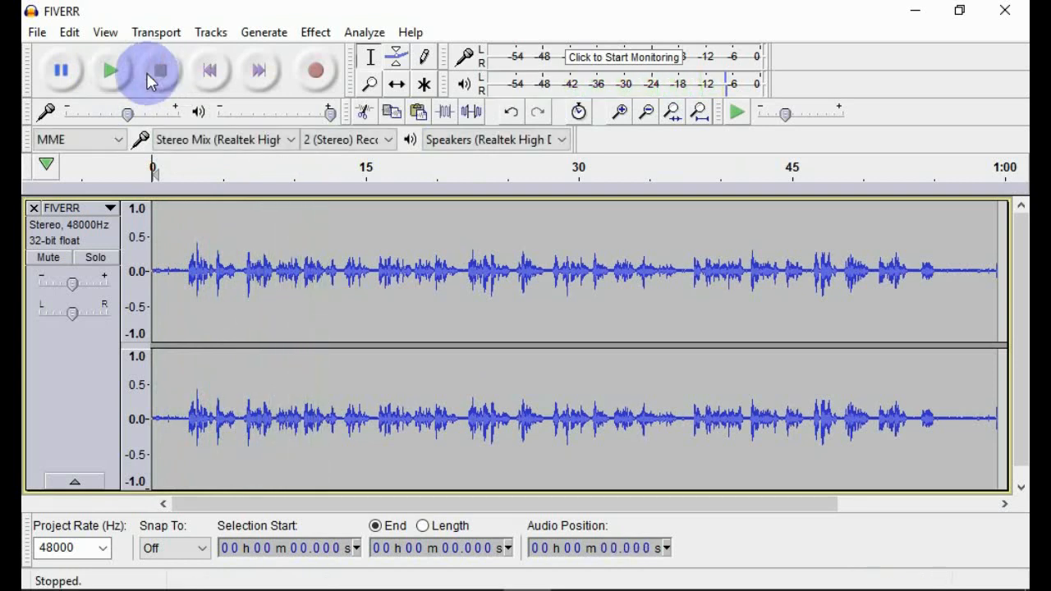
# Step: Select about the first 2.1 seconds of speech-free audio and capture it as the Noise Reduction noise profile
pyautogui.click(159, 209)
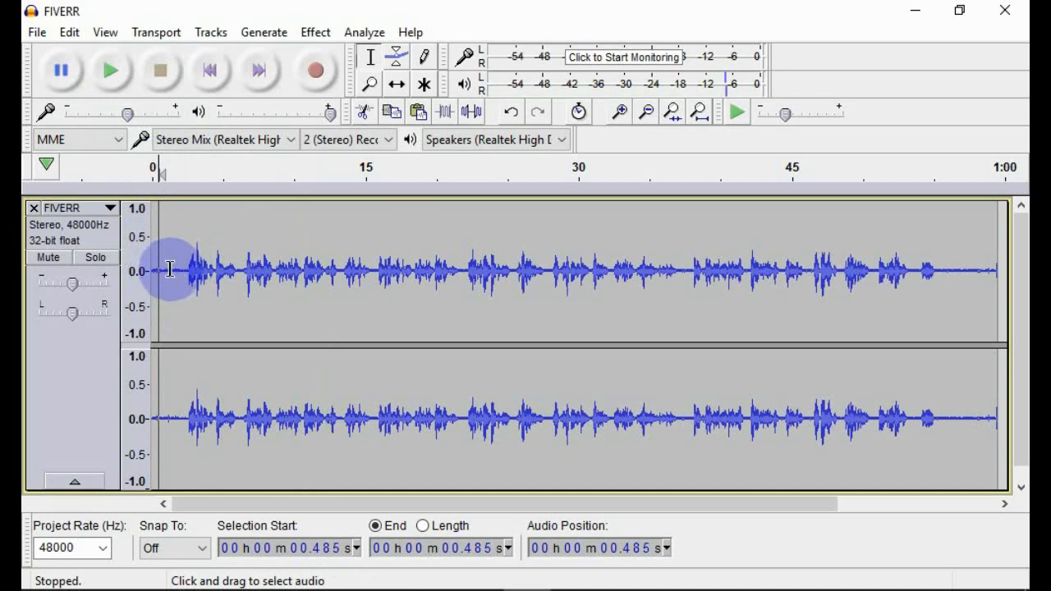
pyautogui.click(182, 214)
pyautogui.moveTo(182, 214); pyautogui.dragTo(144, 234)
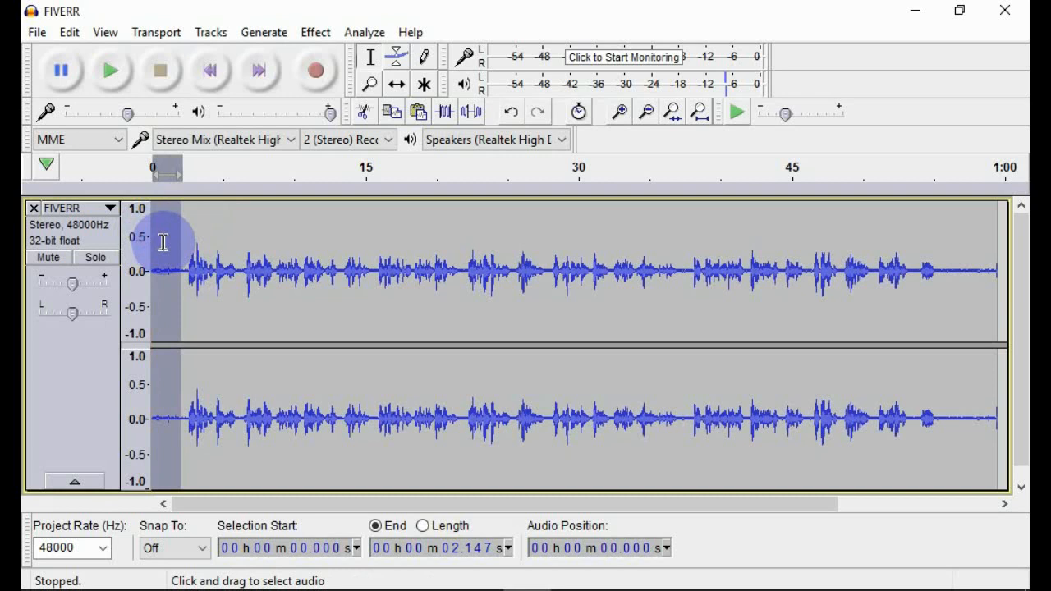
pyautogui.click(318, 32)
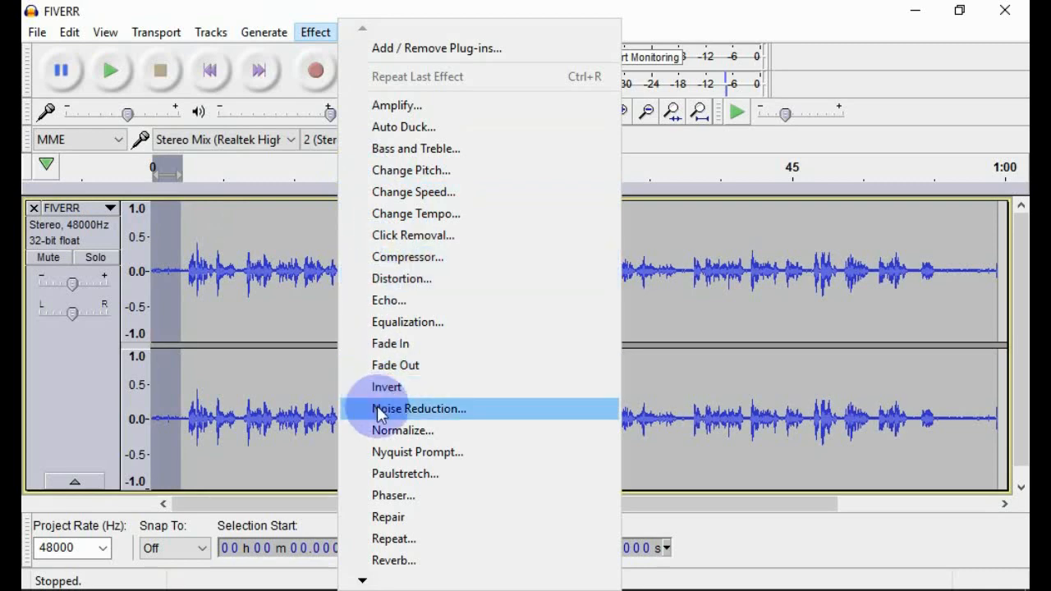
pyautogui.click(433, 409)
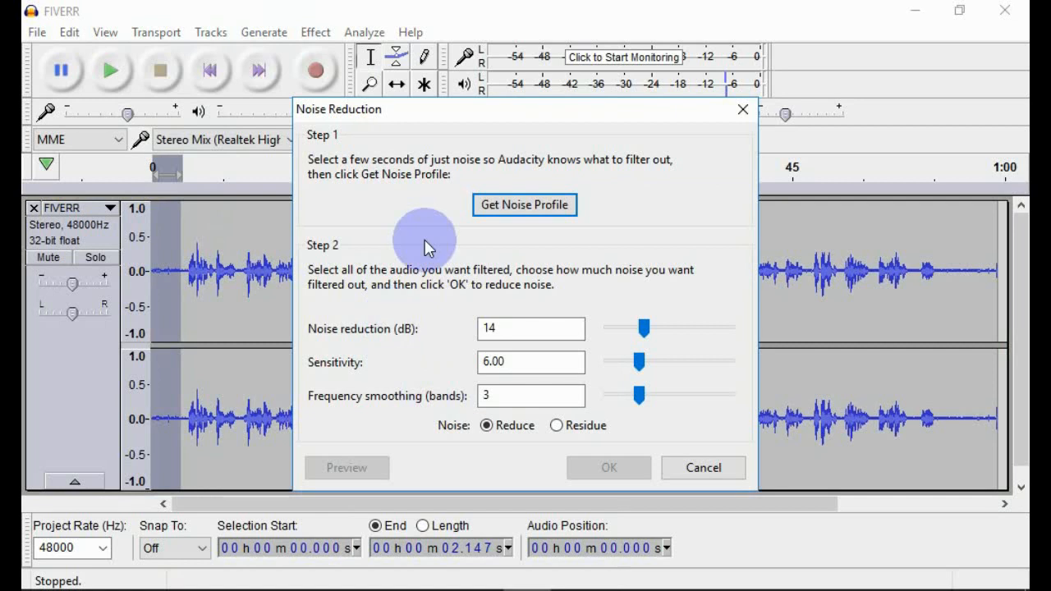
pyautogui.click(518, 209)
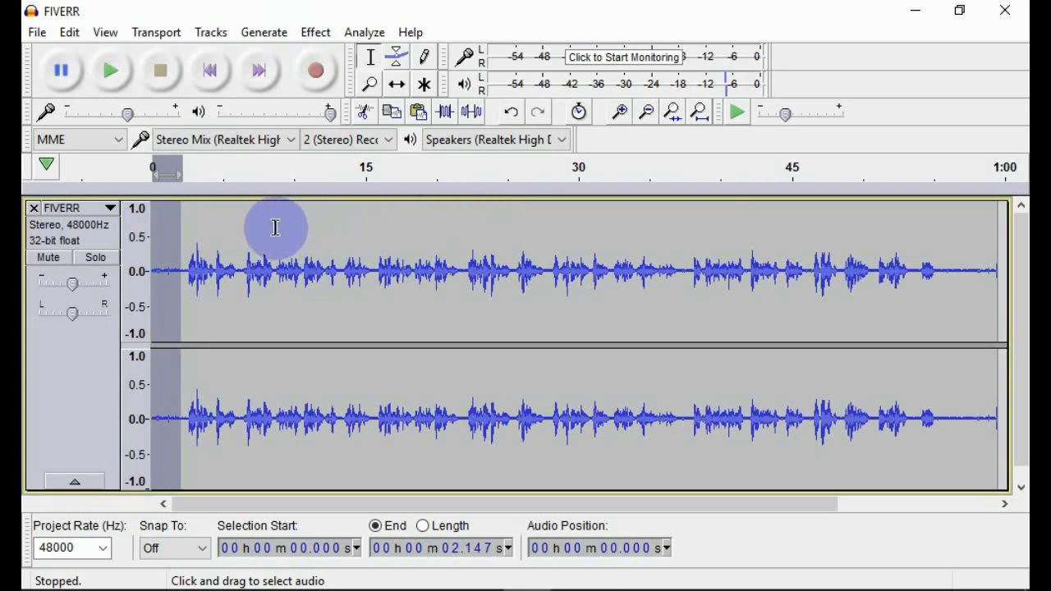
# Step: Apply Noise Reduction to the entire track with 14 dB reduction, sensitivity 6.00 and 3 frequency smoothing bands
pyautogui.hotkey('ctrl', 'a')
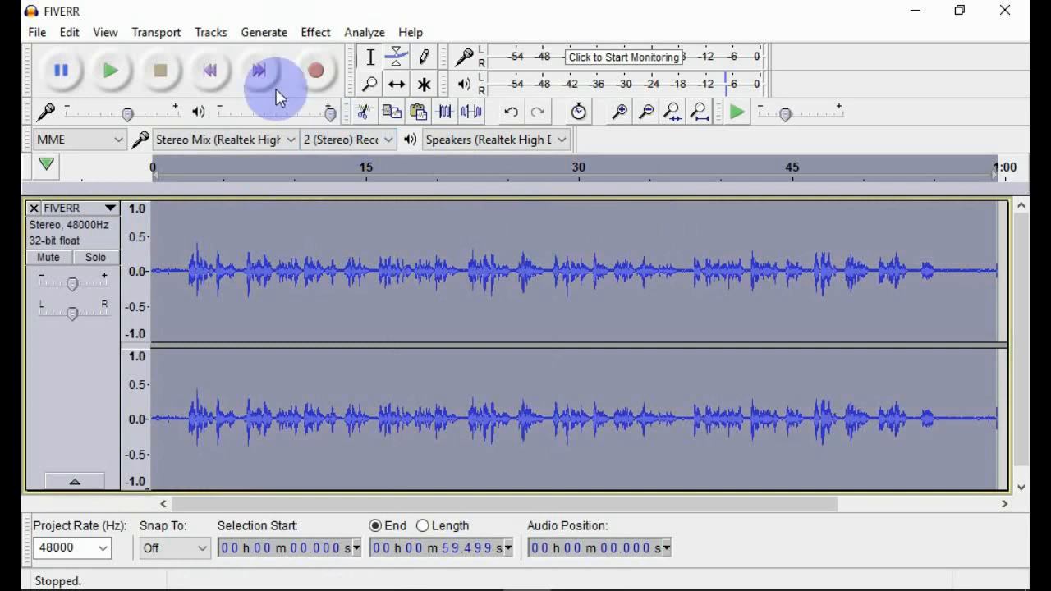
pyautogui.click(314, 33)
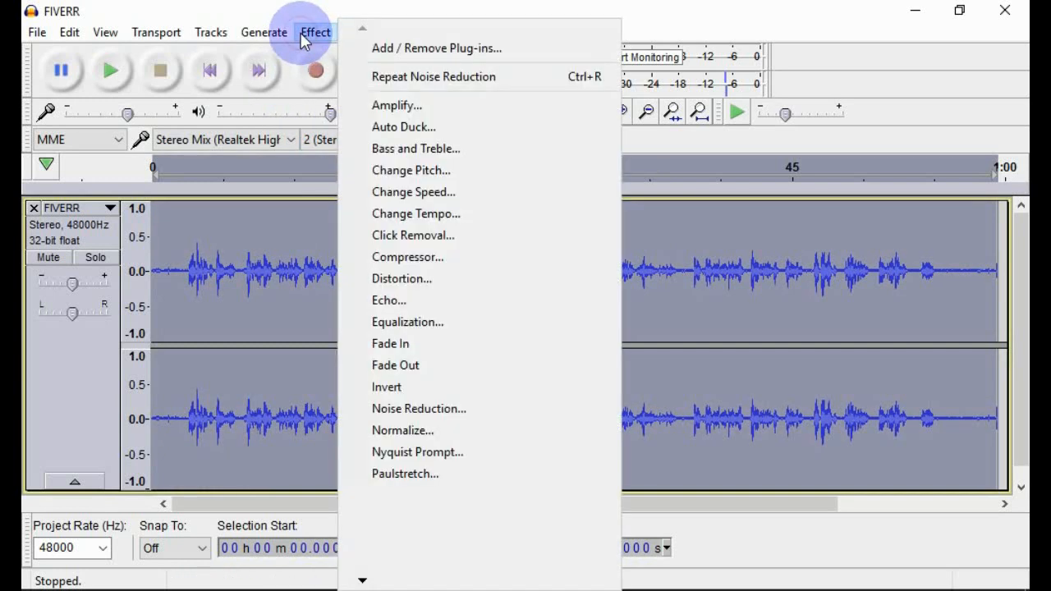
pyautogui.click(409, 415)
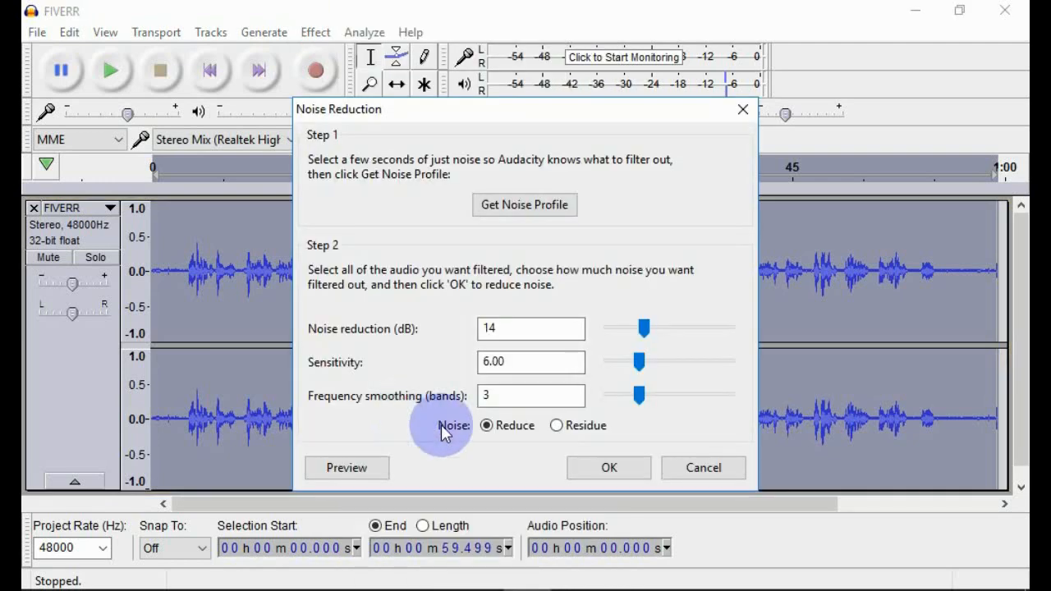
pyautogui.click(605, 469)
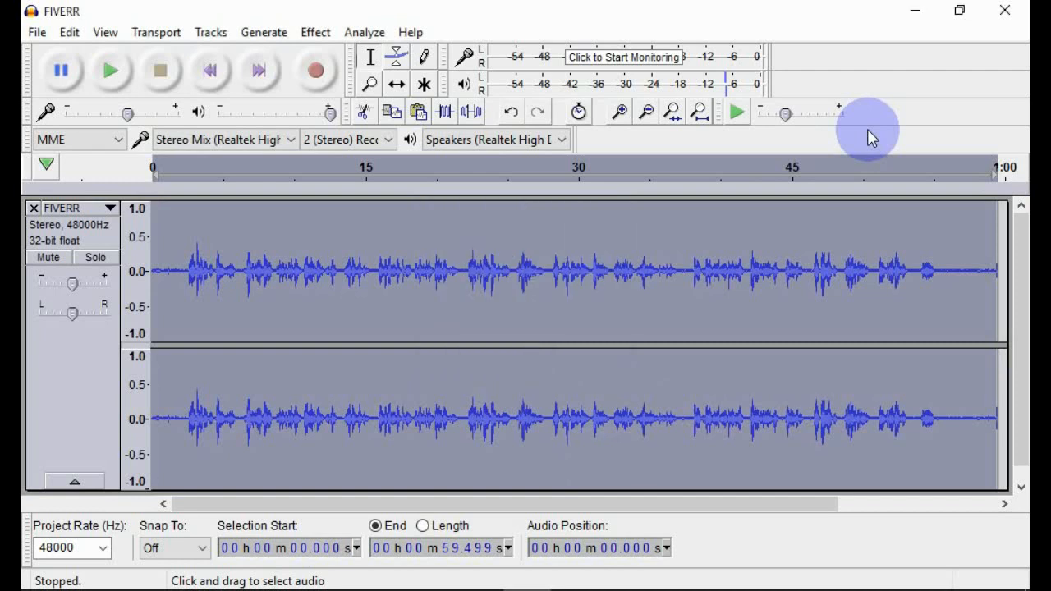
# Step: Play the noise-reduced track from the very beginning to check the result, and stop playback
pyautogui.click(162, 224)
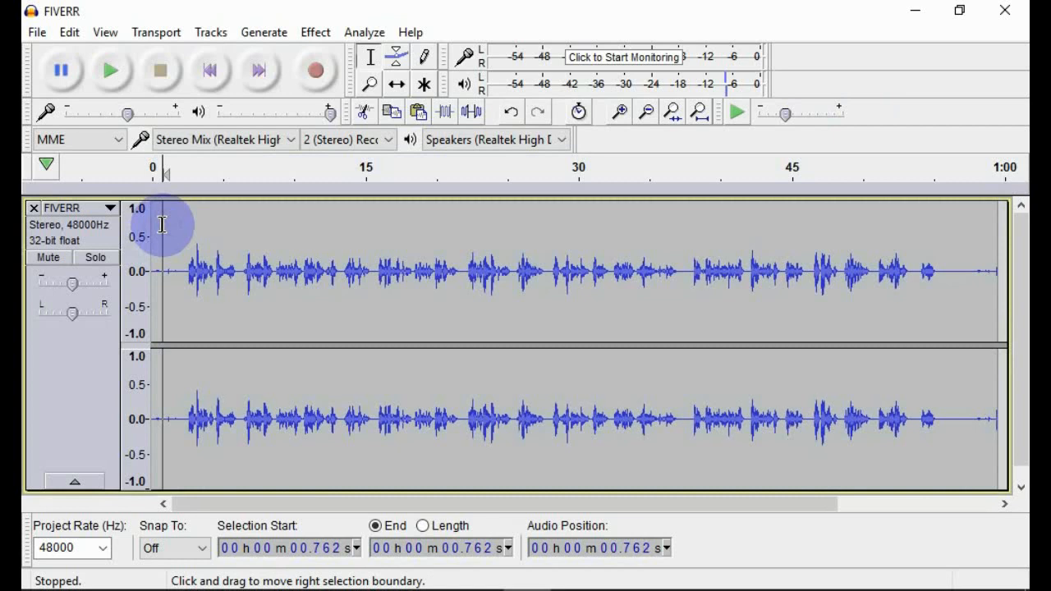
pyautogui.click(153, 210)
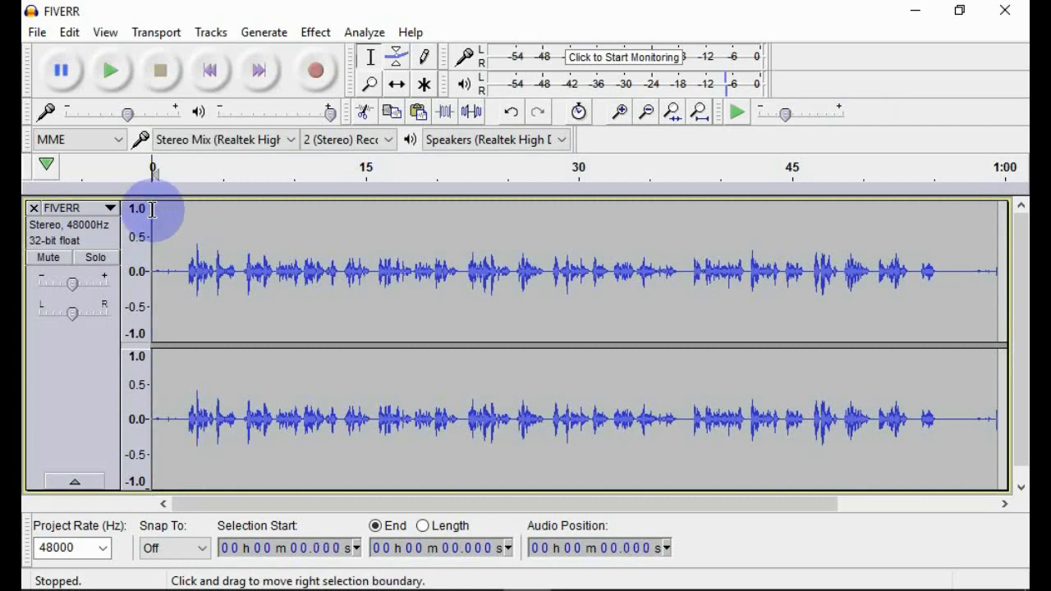
pyautogui.click(106, 75)
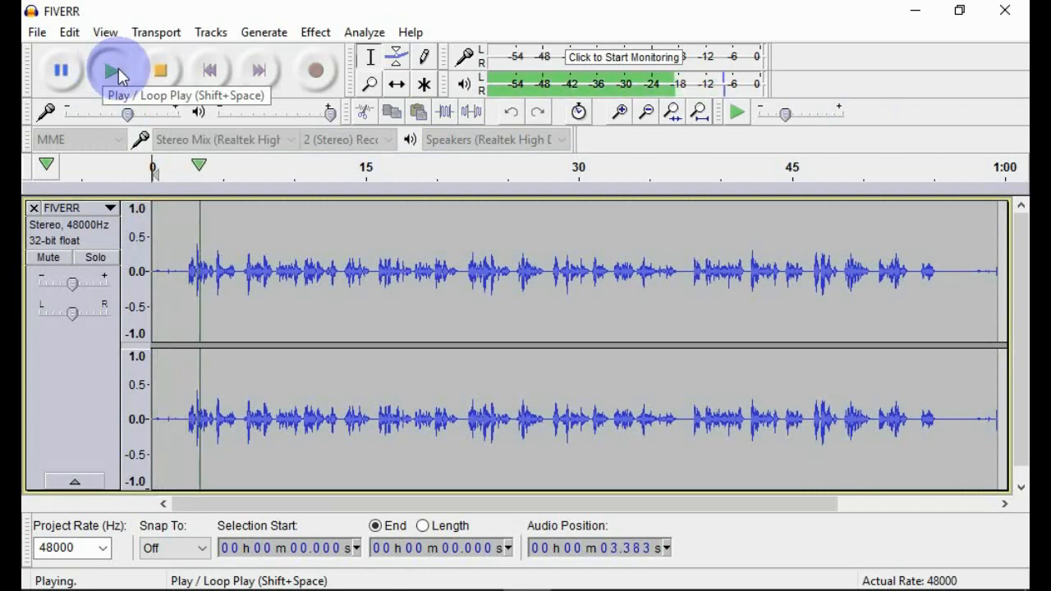
pyautogui.click(159, 74)
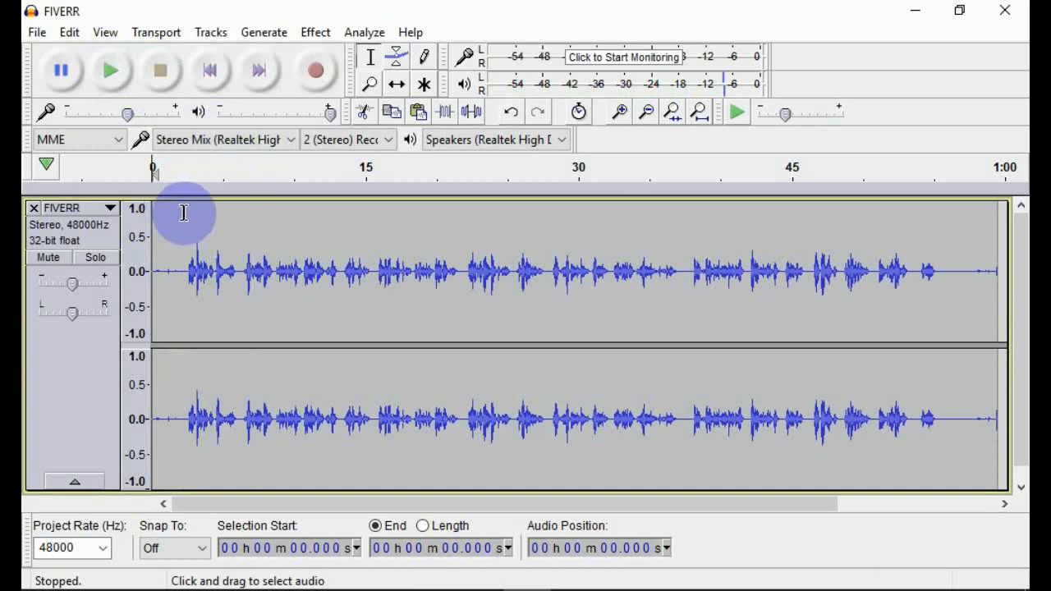
# Step: Capture a fresh noise profile from about the first 2.3 seconds of the noise-reduced track
pyautogui.moveTo(184, 215); pyautogui.dragTo(119, 217)
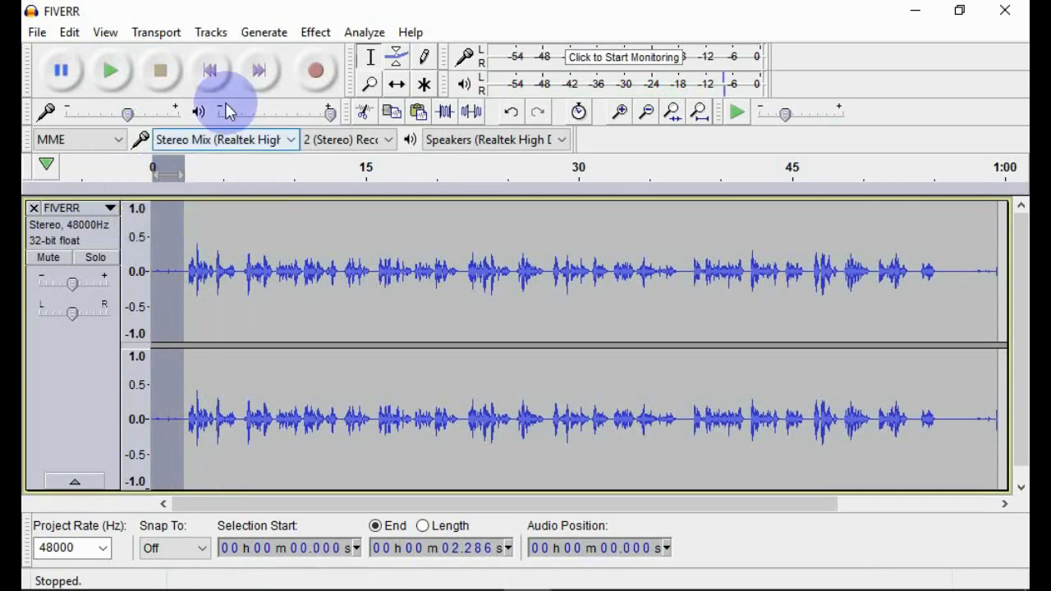
pyautogui.click(314, 32)
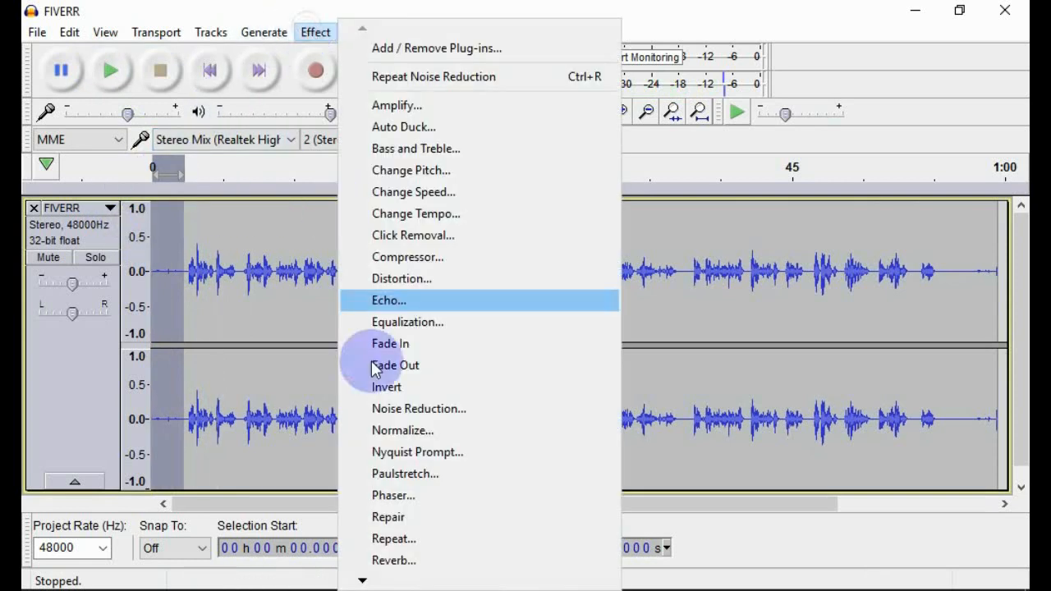
pyautogui.click(387, 396)
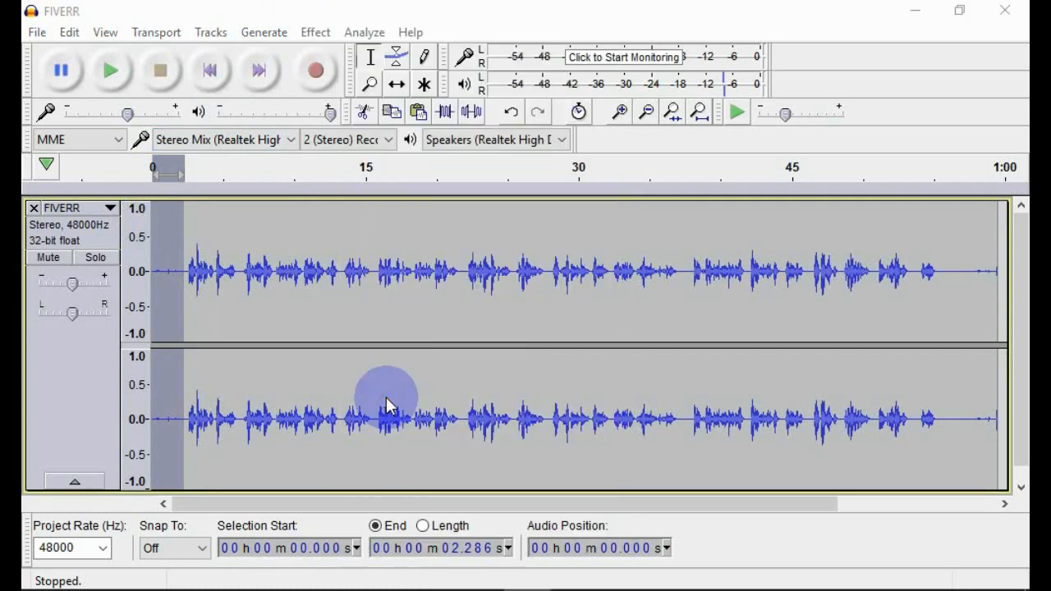
pyautogui.click(316, 32)
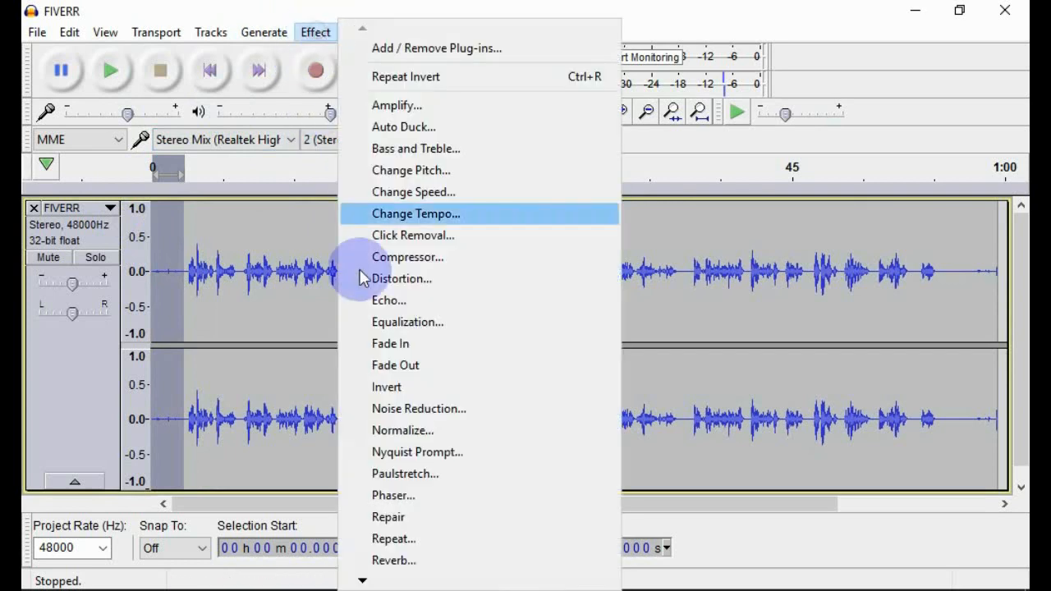
pyautogui.click(385, 408)
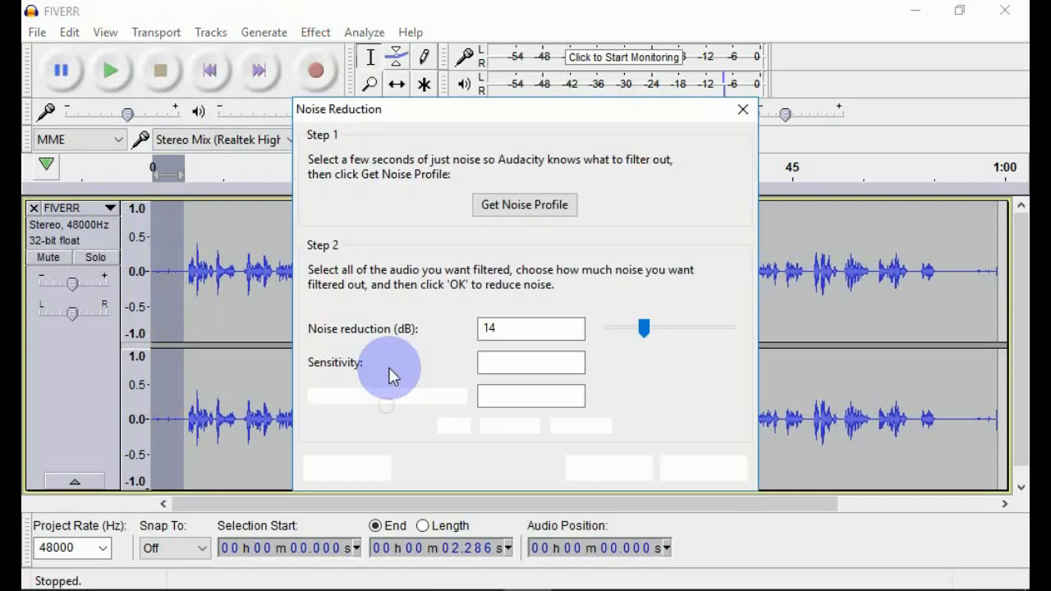
pyautogui.click(522, 207)
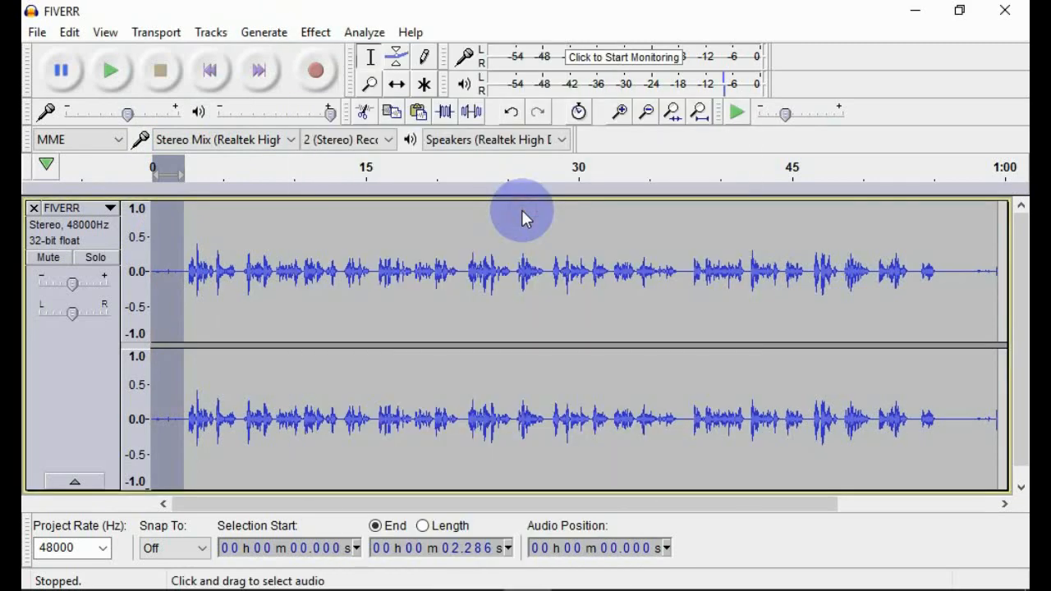
# Step: Apply a second Noise Reduction pass to the entire track with 14 dB reduction, sensitivity 6.00 and 3 frequency smoothing bands
pyautogui.click(319, 223)
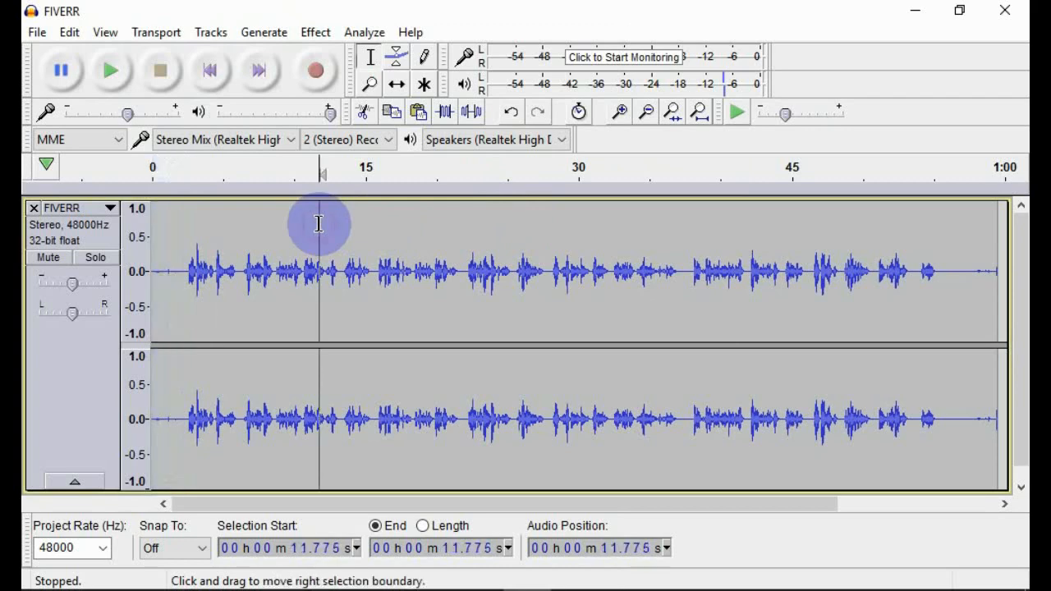
pyautogui.hotkey('ctrl', 'a')
pyautogui.click(320, 33)
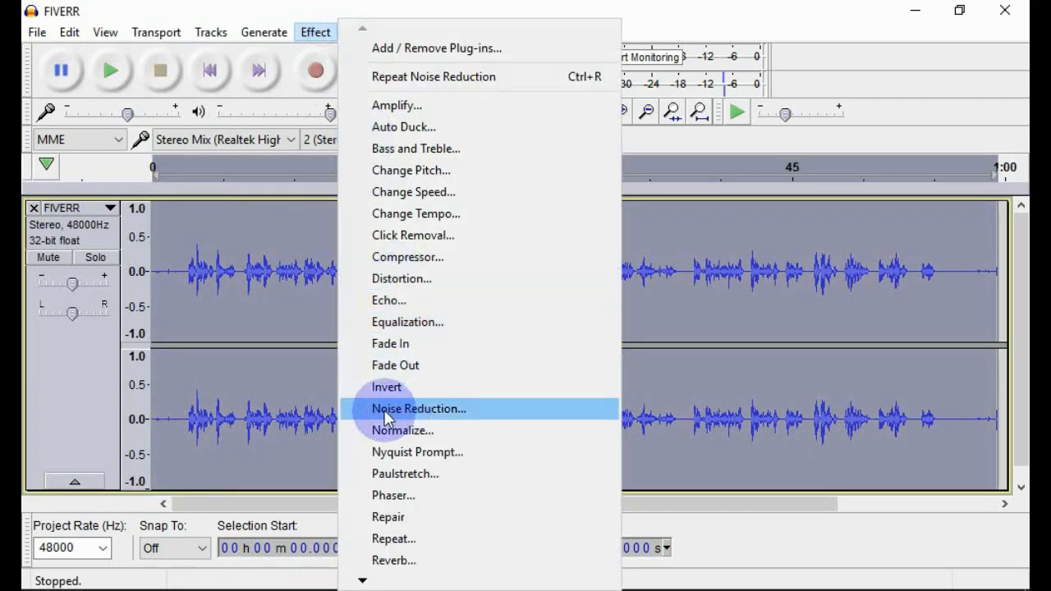
pyautogui.click(444, 409)
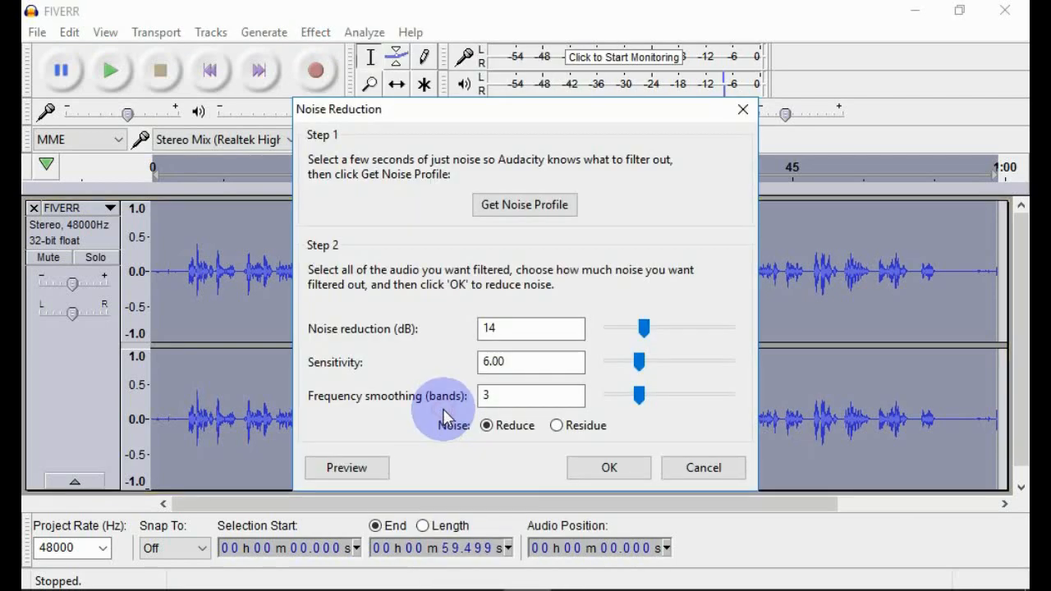
pyautogui.click(590, 465)
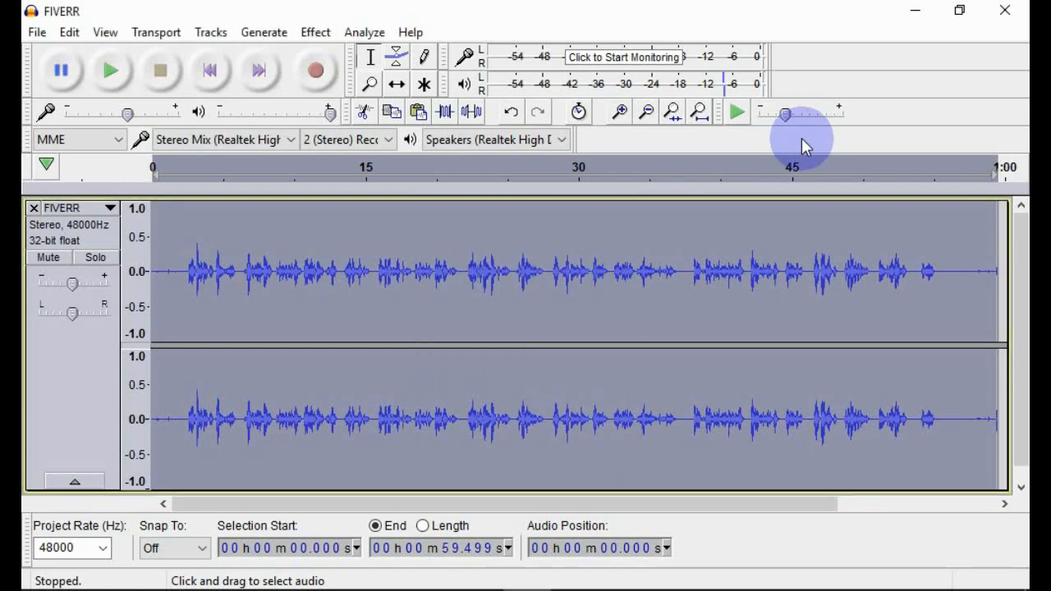
# Step: Play the track from about 0.7 seconds to check the second noise reduction pass, and stop playback
pyautogui.click(266, 236)
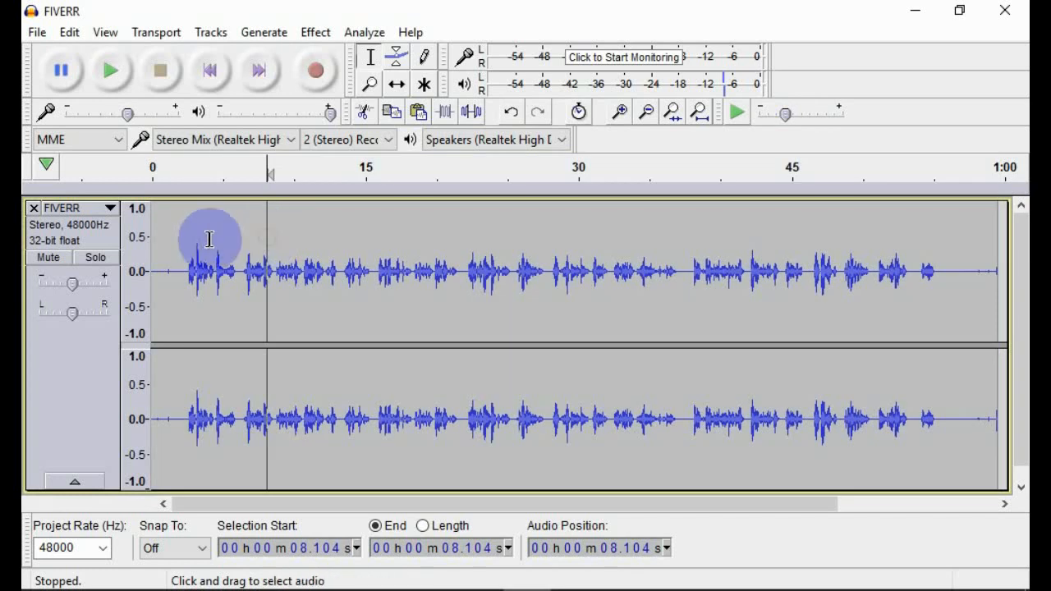
pyautogui.click(161, 222)
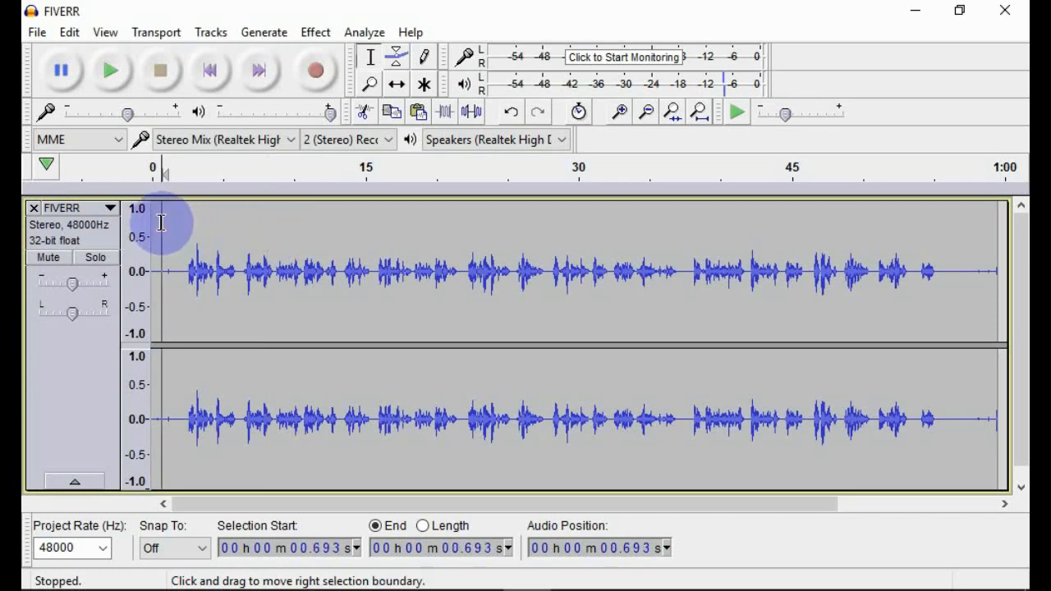
pyautogui.click(107, 72)
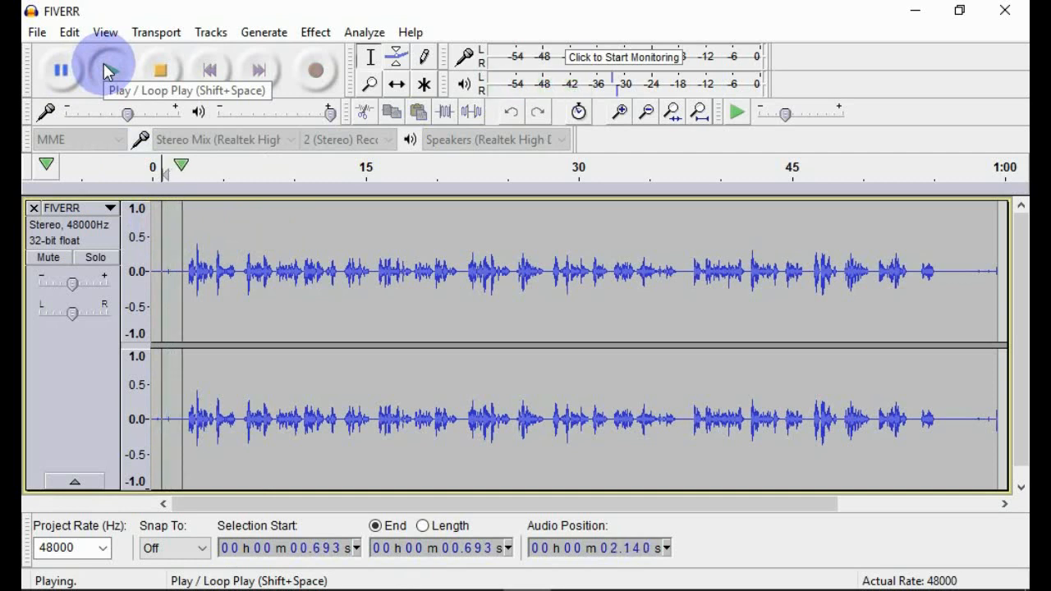
pyautogui.click(159, 72)
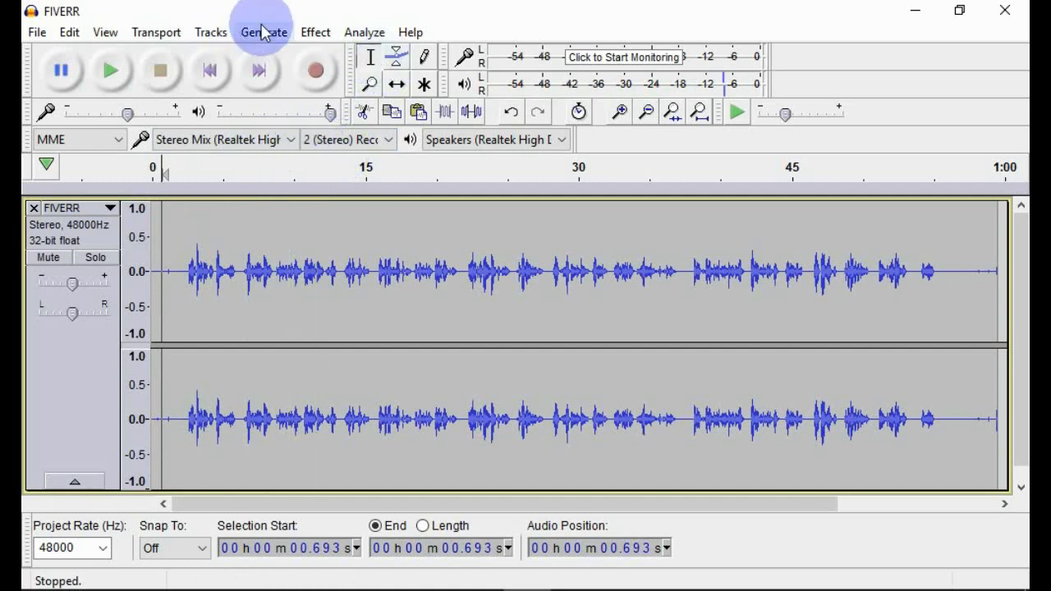
# Step: Compress the entire track with threshold -15 dB, noise floor -40 dB, ratio 2:1, attack 0.20 s, release 1.0 s and make-up gain for 0 dB
pyautogui.click(317, 34)
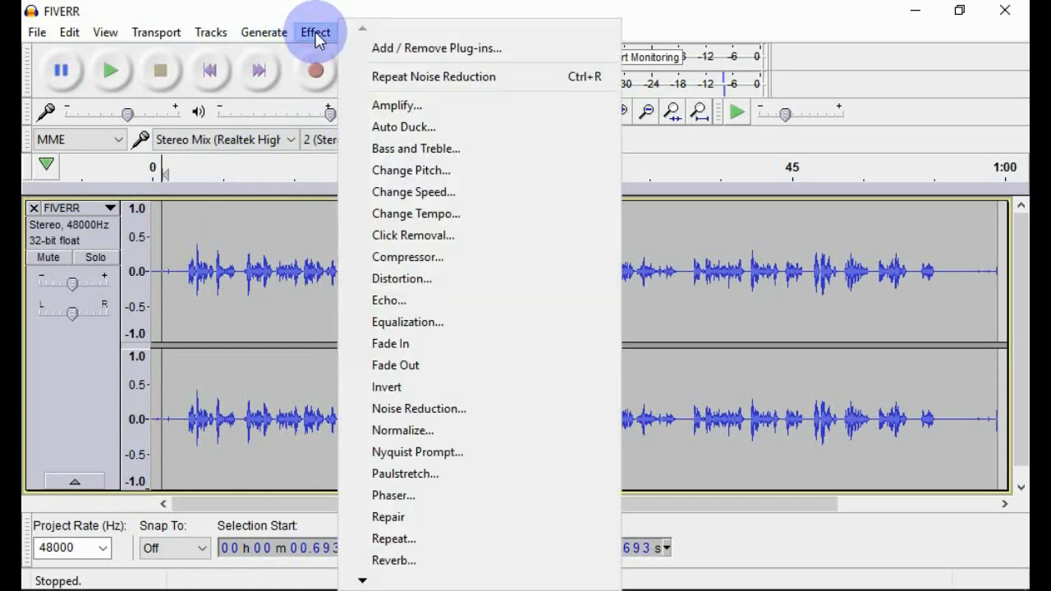
pyautogui.click(387, 258)
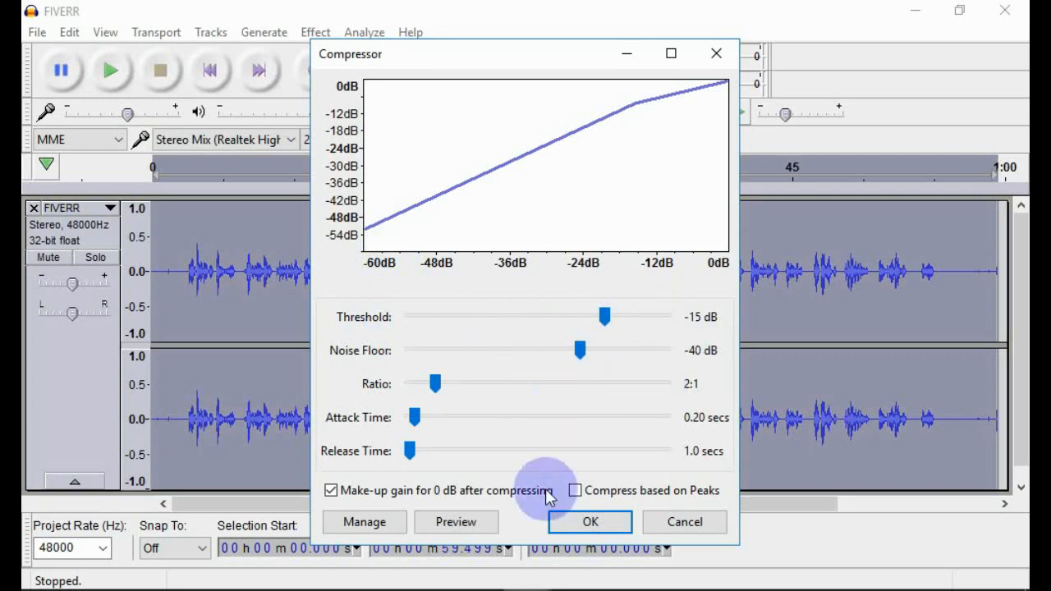
pyautogui.click(572, 524)
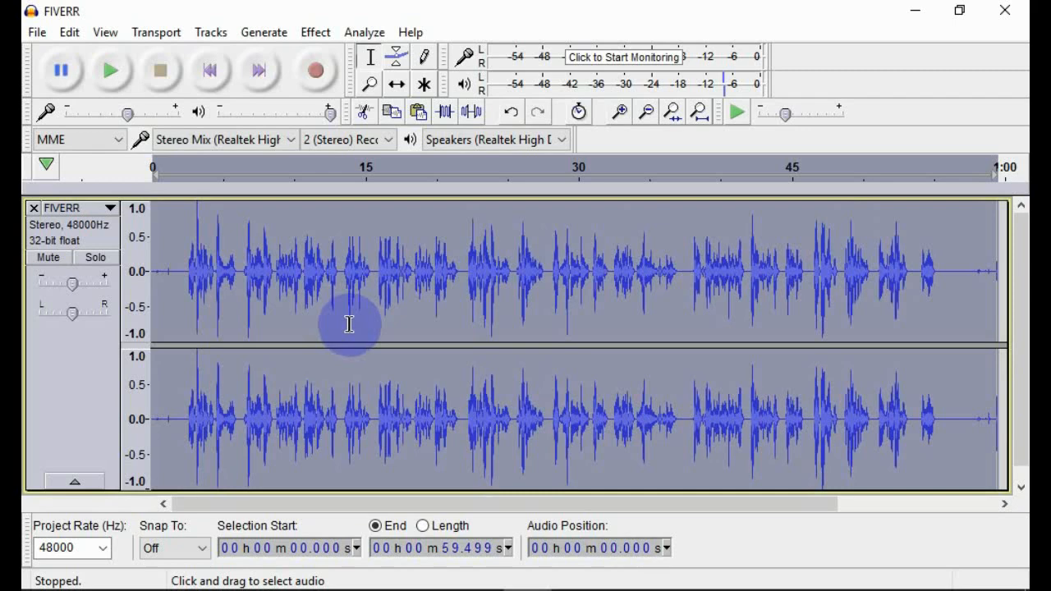
# Step: Apply Equalization to the entire track with the Bass Boost curve and a filter length of 4001
pyautogui.click(319, 39)
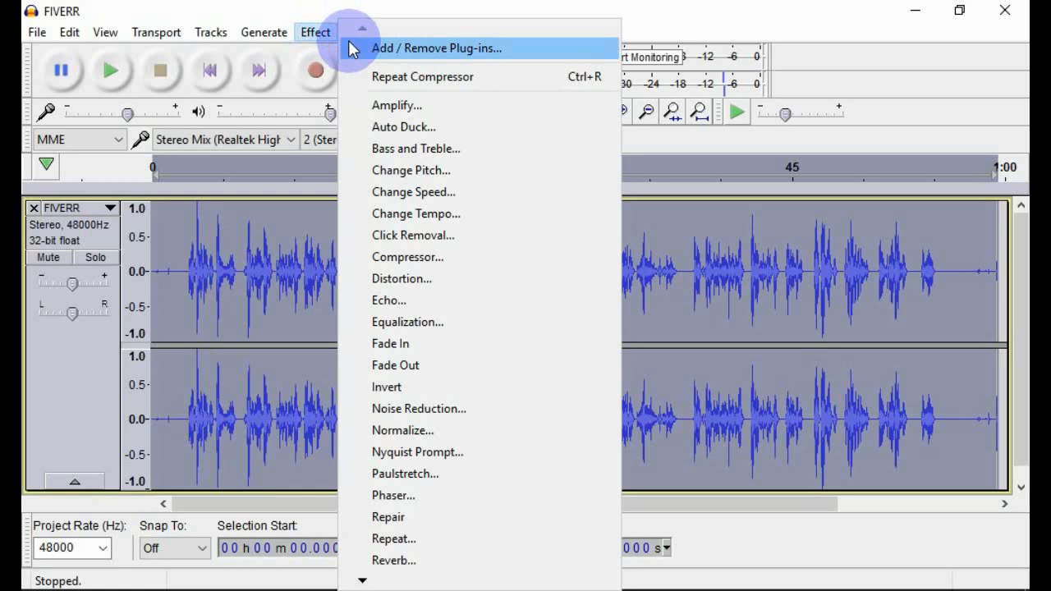
pyautogui.click(382, 325)
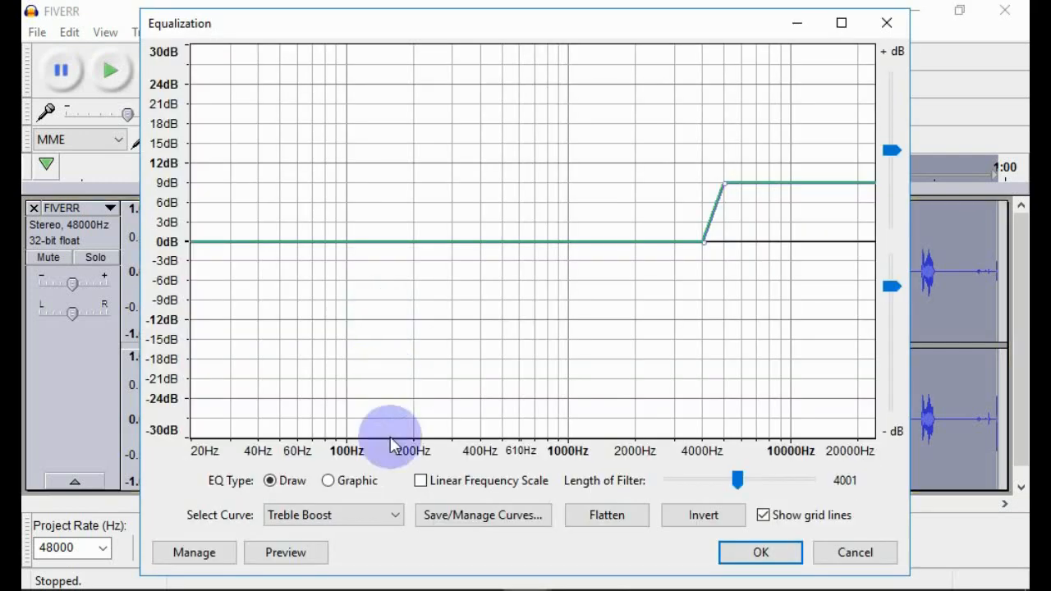
pyautogui.click(396, 516)
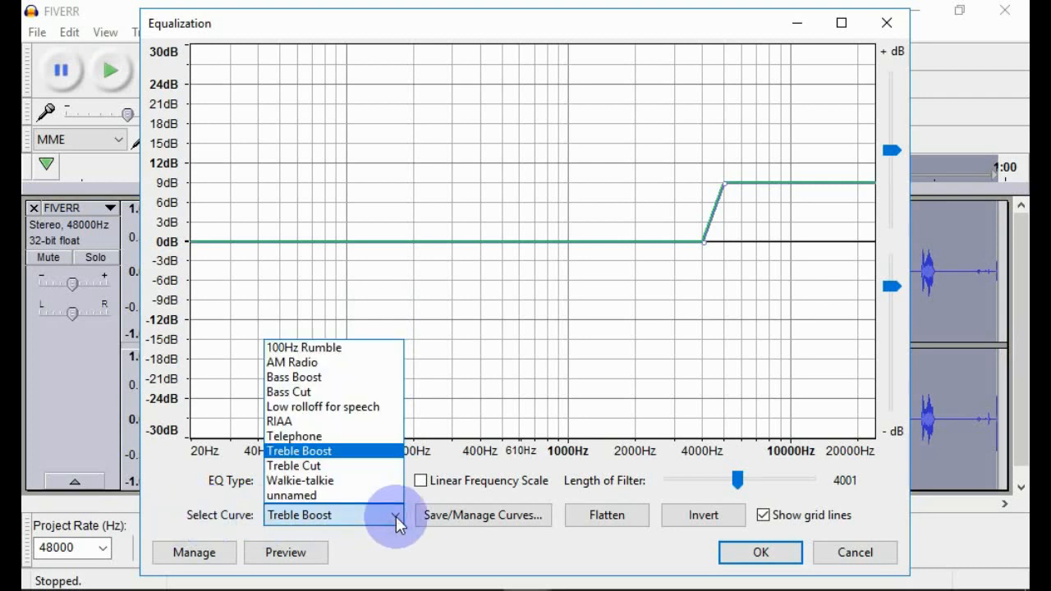
pyautogui.click(325, 377)
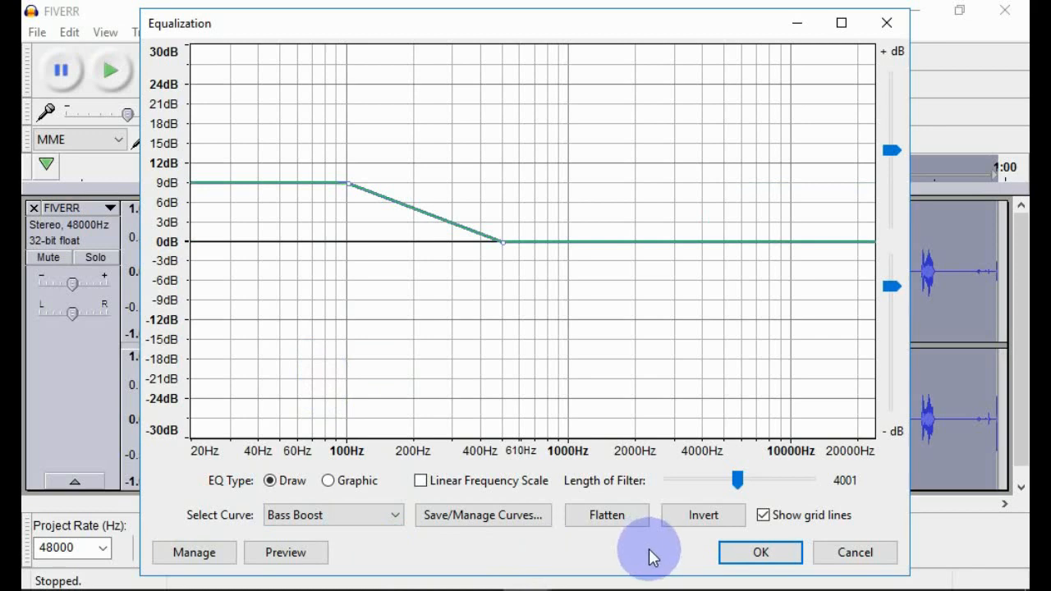
pyautogui.click(750, 555)
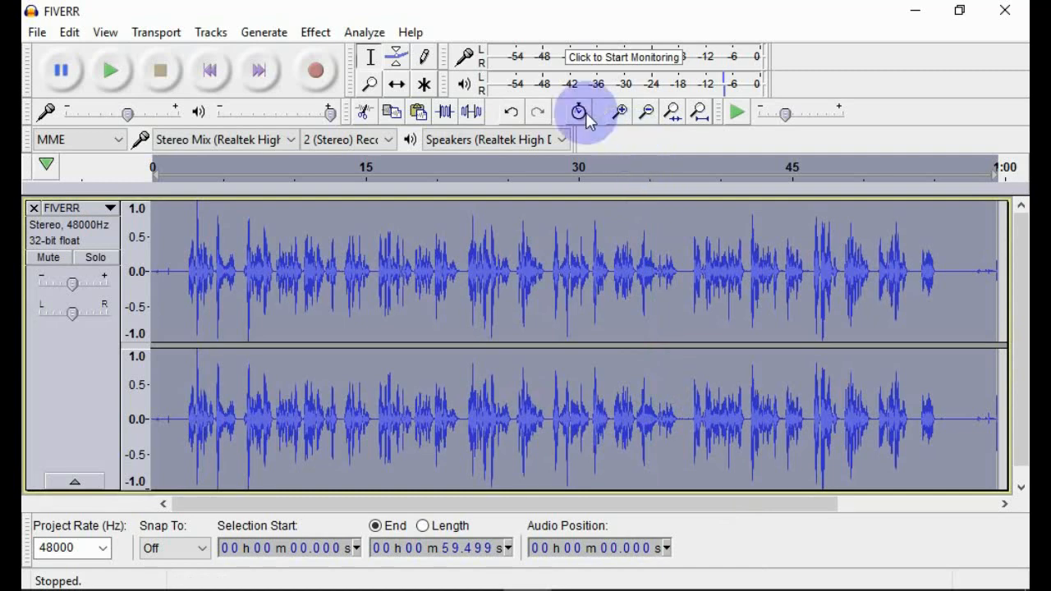
# Step: Apply Equalization to the entire track with the Treble Boost curve and a filter length of 4001
pyautogui.click(322, 38)
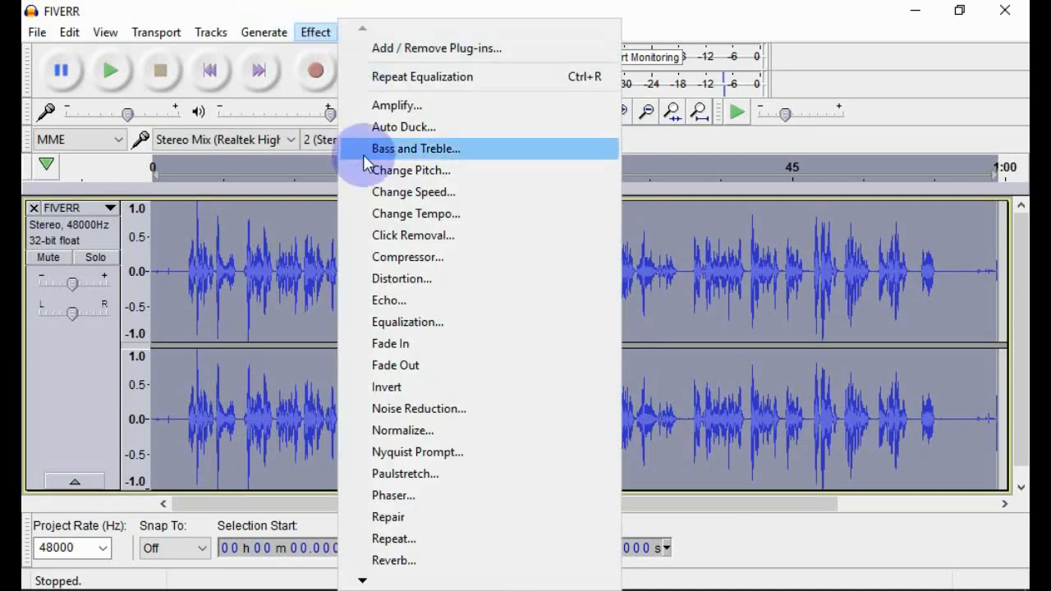
pyautogui.click(389, 323)
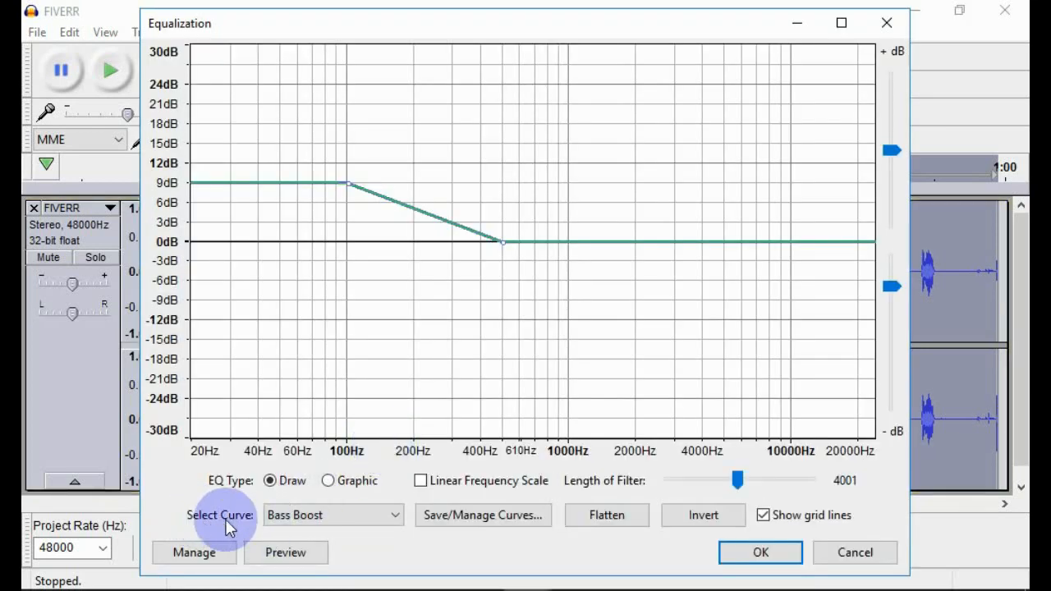
pyautogui.click(372, 518)
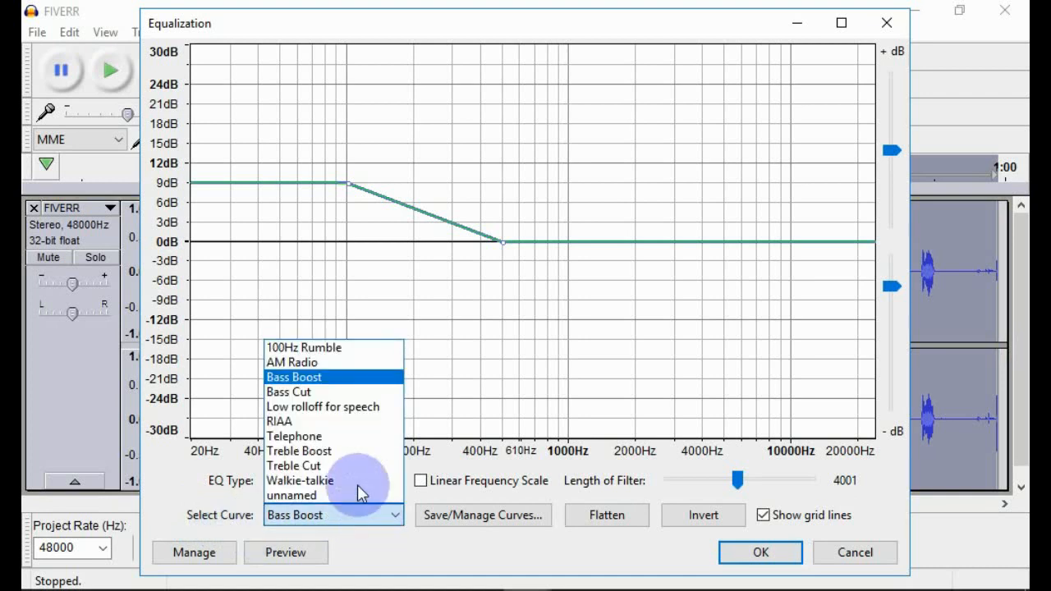
pyautogui.click(347, 452)
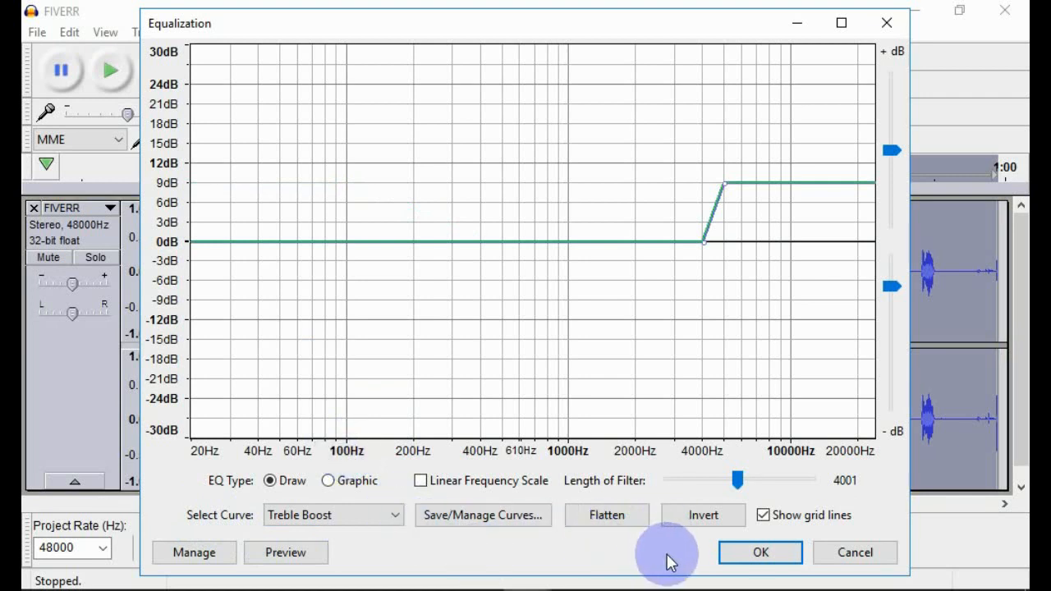
pyautogui.click(752, 556)
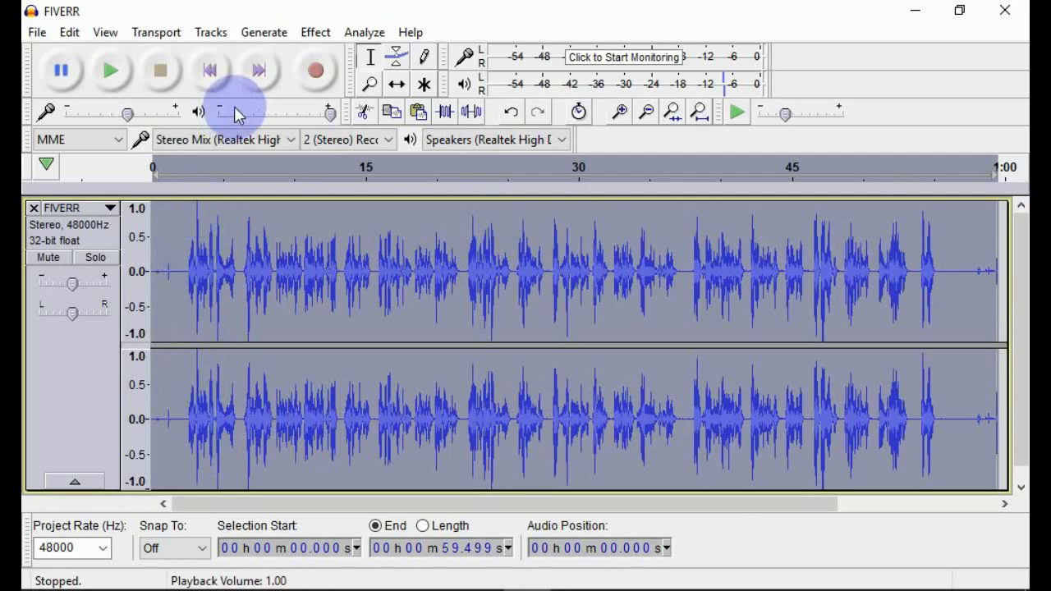
# Step: Apply a Hard Limit Limiter to the entire track at -3.00 dB with 0.00 dB input gain, 10.00 ms hold and no make-up gain
pyautogui.moveTo(203, 208); pyautogui.dragTo(241, 189)
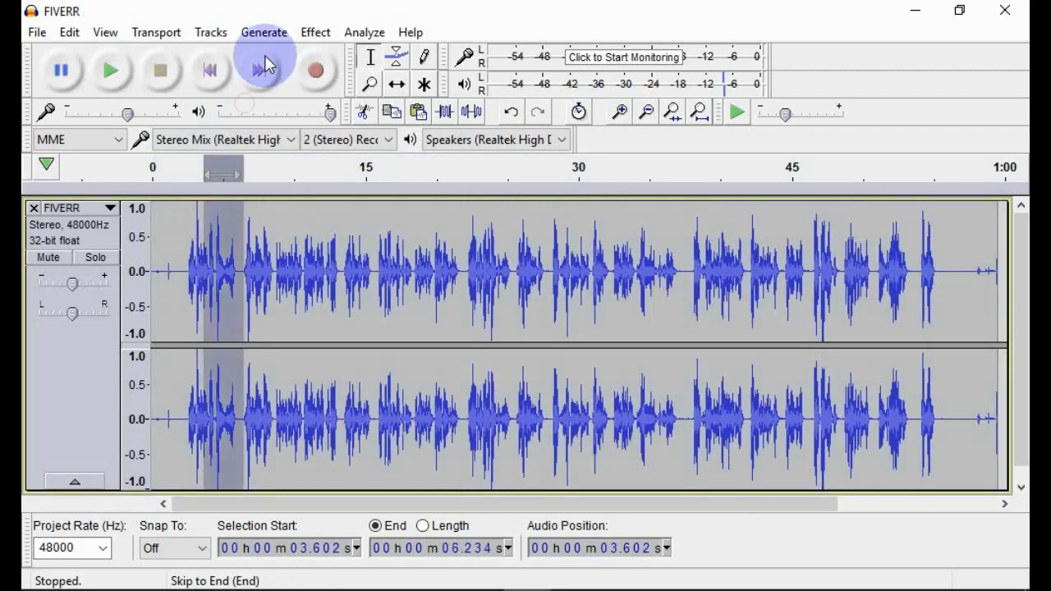
pyautogui.doubleClick(172, 218)
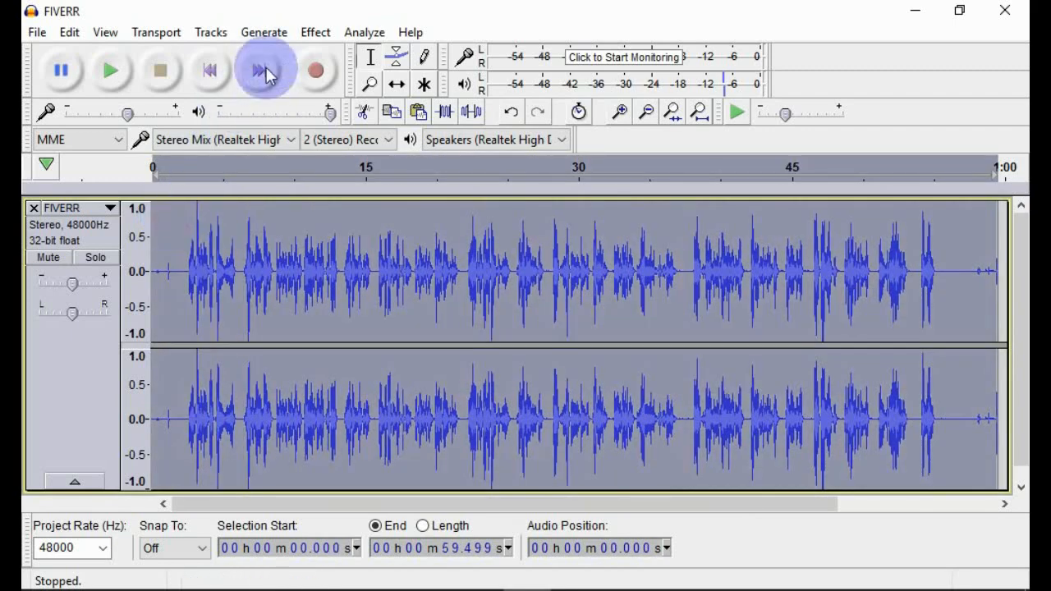
pyautogui.click(315, 32)
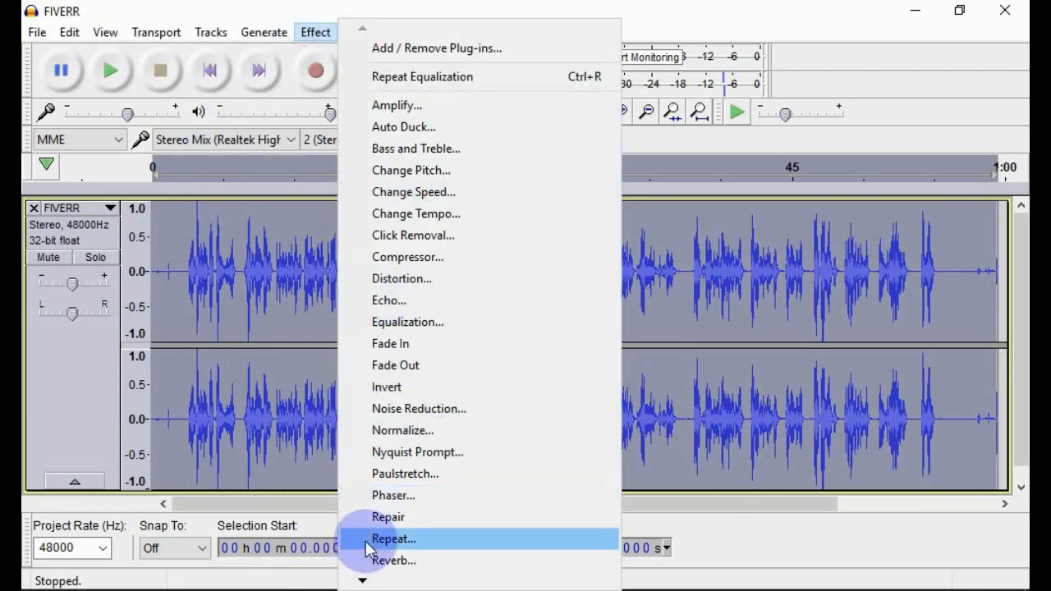
pyautogui.moveTo(364, 581)
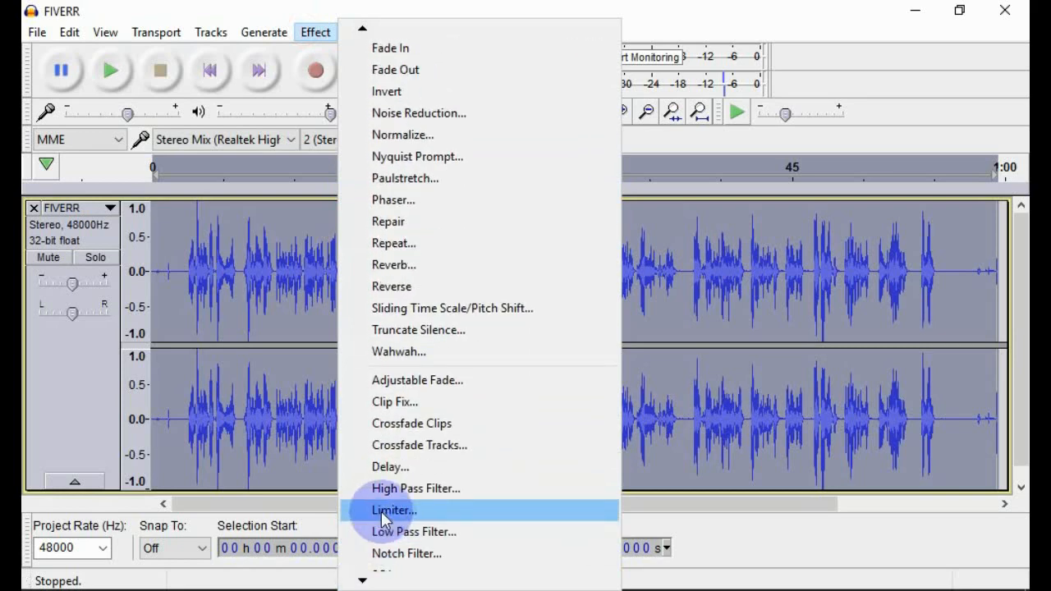
pyautogui.click(389, 514)
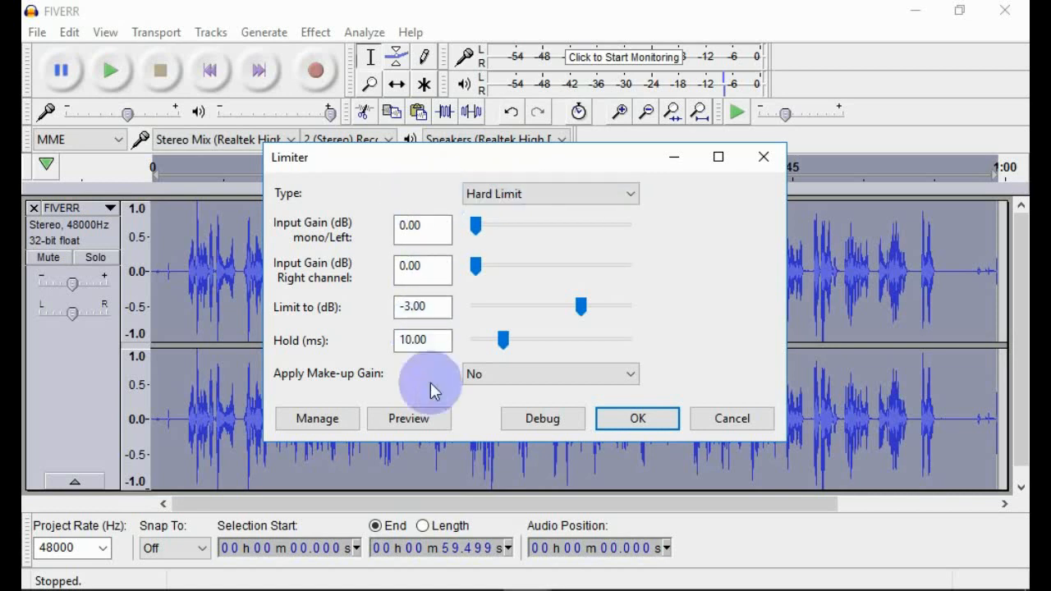
pyautogui.click(634, 418)
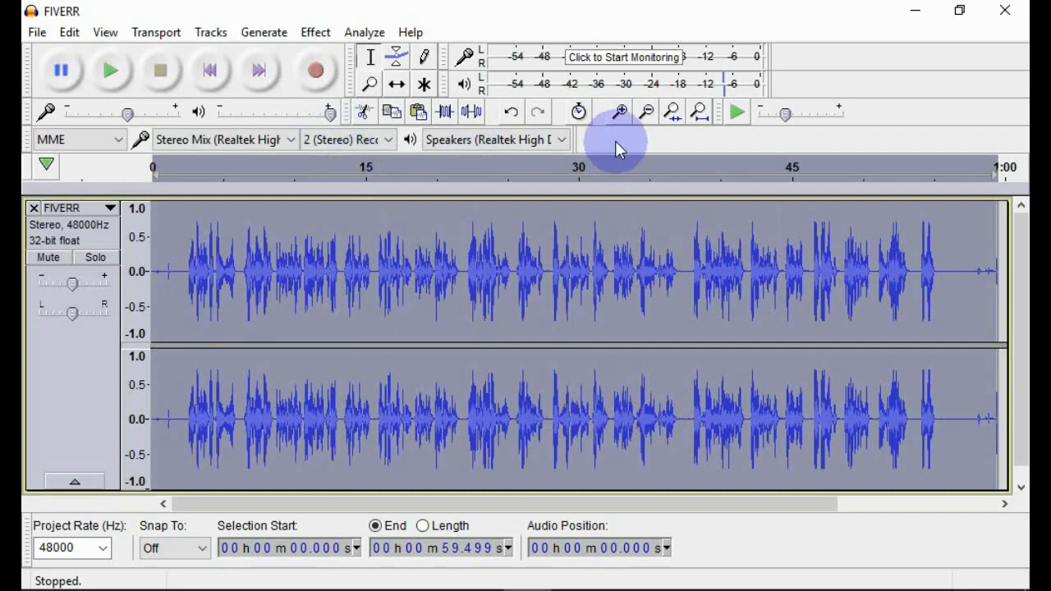
# Step: Normalize the entire track to a maximum amplitude of -1.0 dB with DC offset removal and the stereo channels normalized together
pyautogui.click(316, 34)
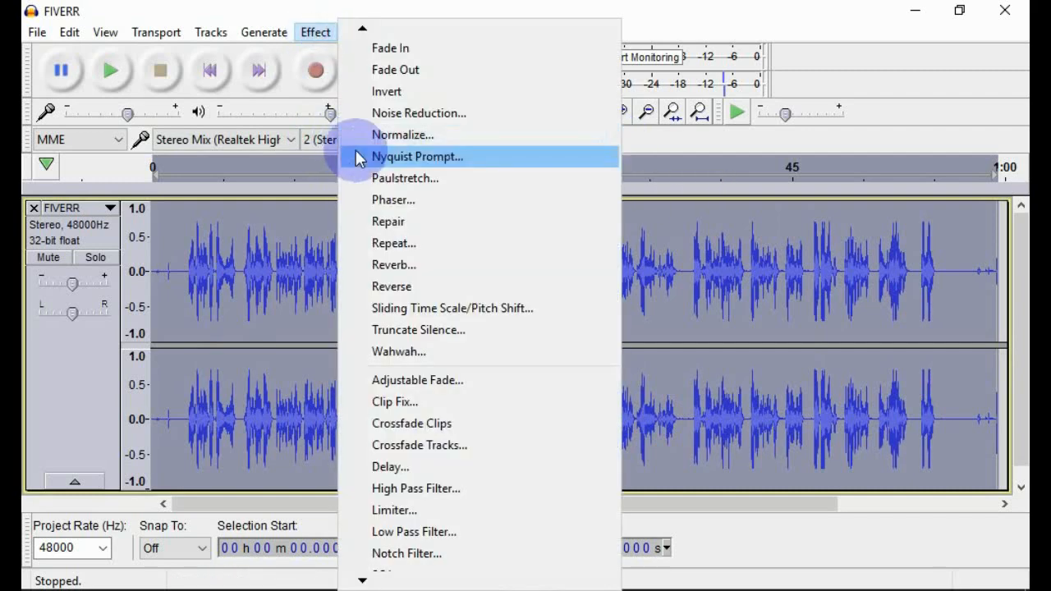
pyautogui.click(394, 135)
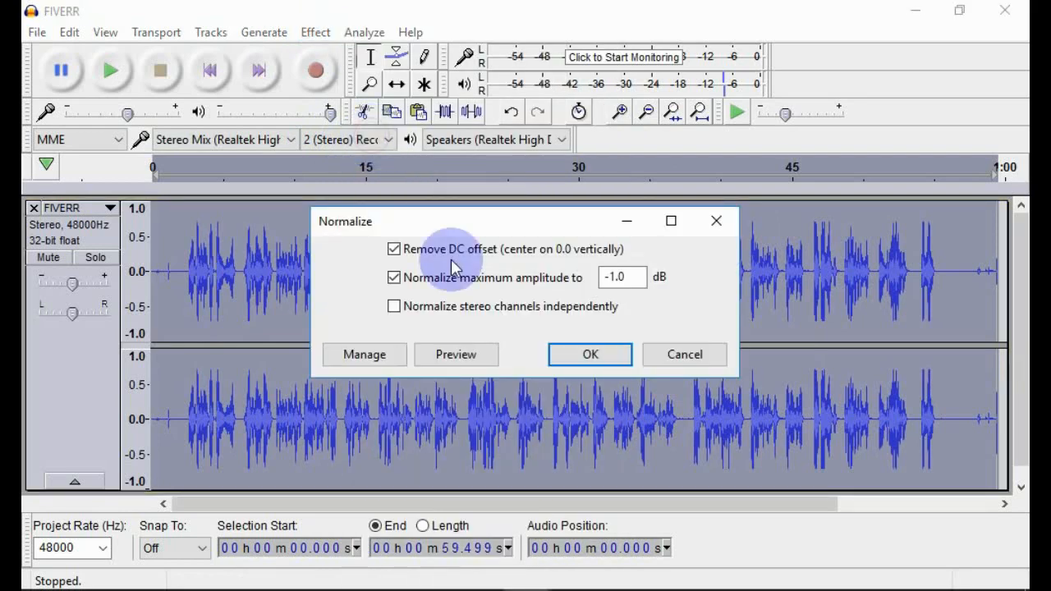
pyautogui.click(588, 353)
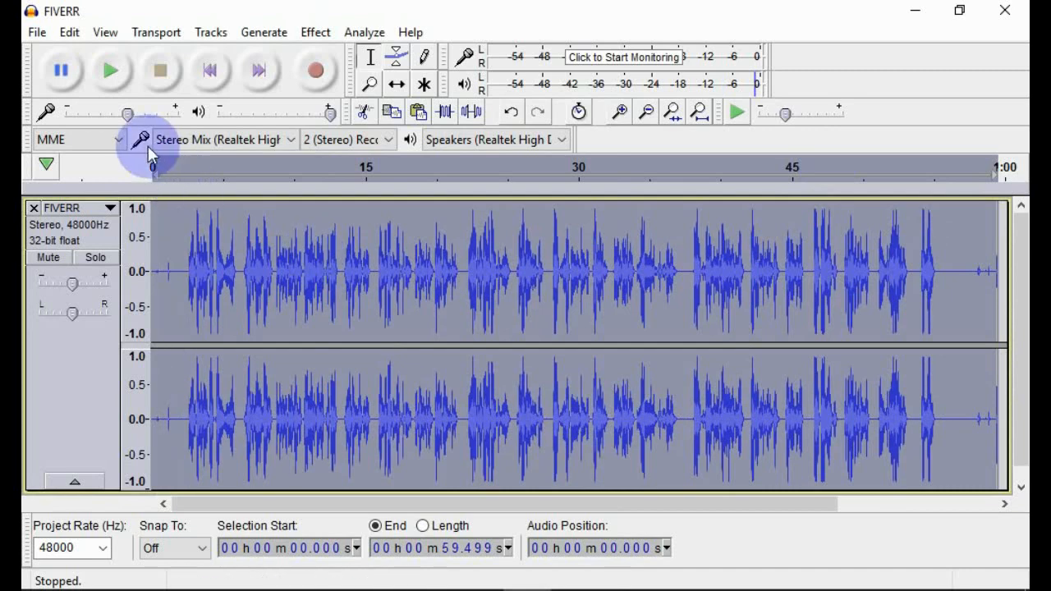
# Step: Play the processed track from the start to check the final sound, and stop playback
pyautogui.click(110, 72)
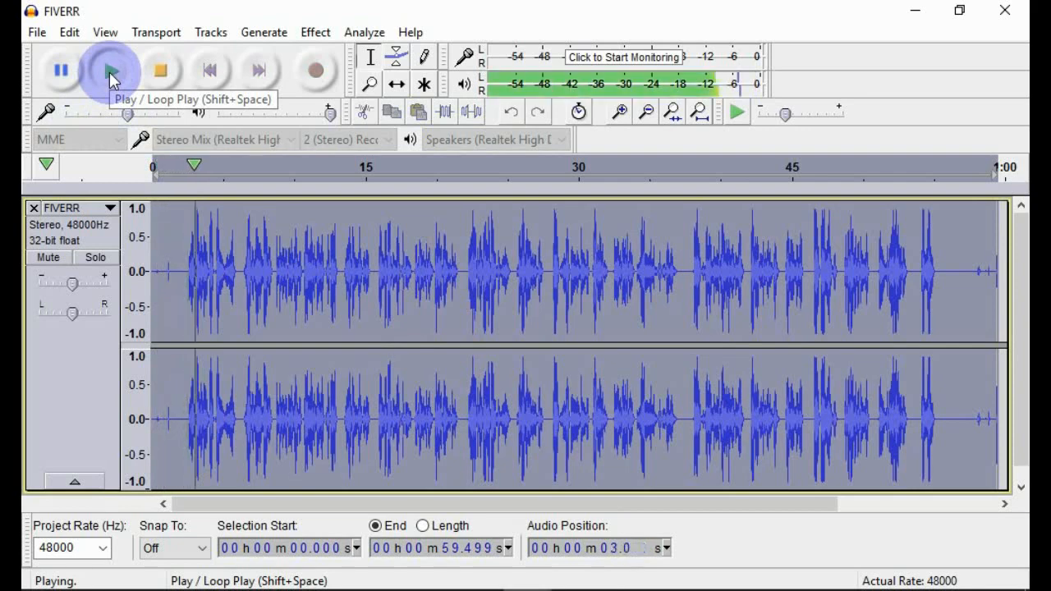
pyautogui.click(162, 73)
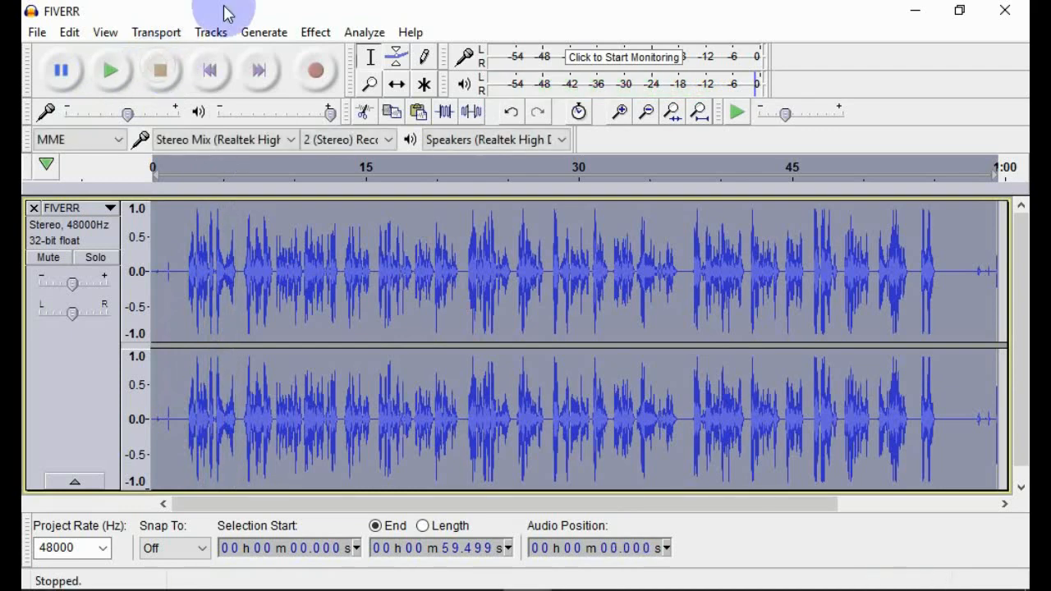